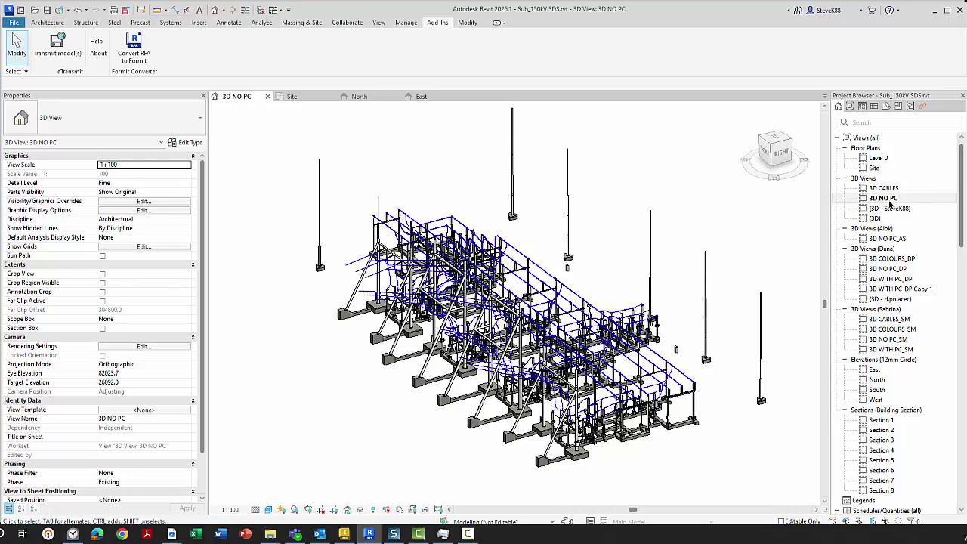
Step: Switch to Inventor's BIM Substation 1.iam assembly and select the linked Sub_150kV model
{"action": "left_click", "coordinate": [890, 201]}
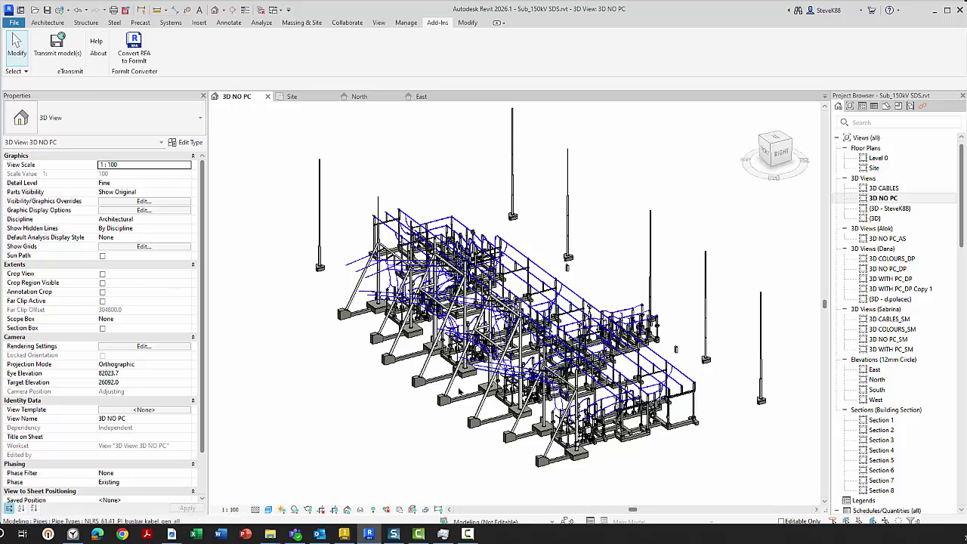
{"action": "left_click", "coordinate": [344, 533]}
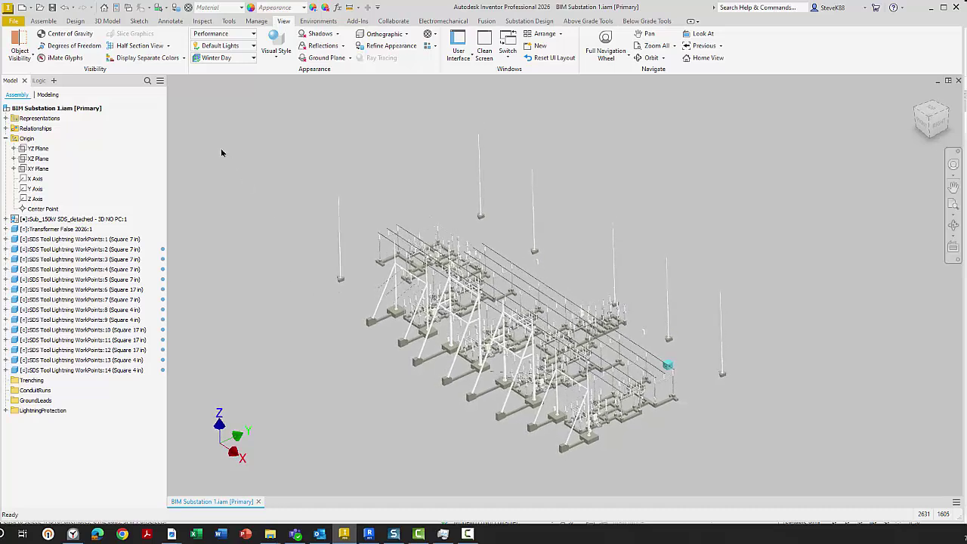
{"action": "left_click", "coordinate": [39, 21]}
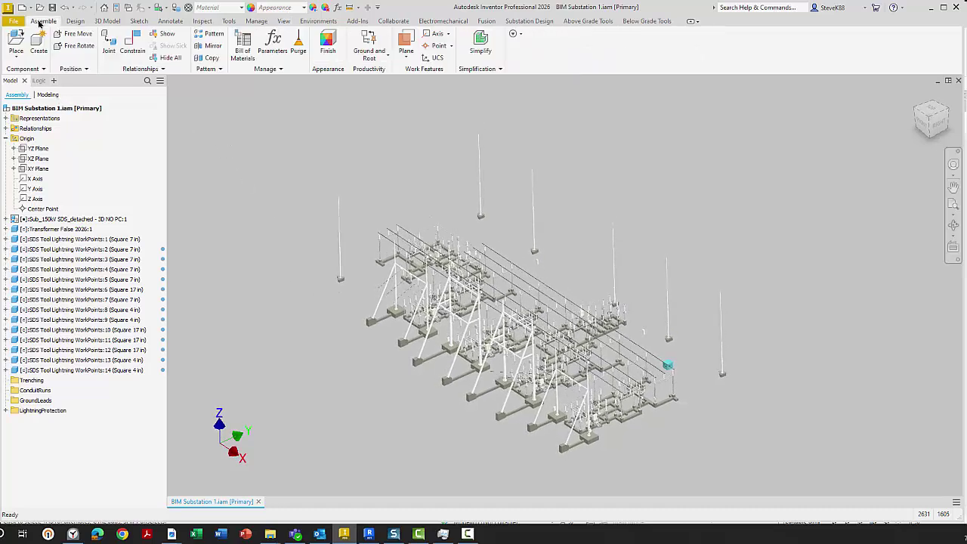
{"action": "left_click", "coordinate": [16, 57]}
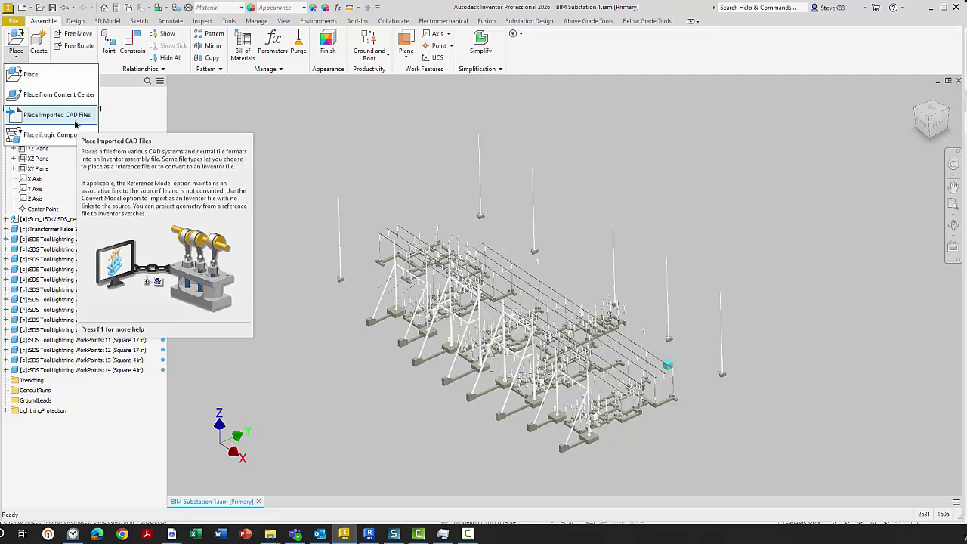
{"action": "left_click", "coordinate": [331, 127]}
{"action": "left_click", "coordinate": [107, 220]}
{"action": "right_click", "coordinate": [107, 221]}
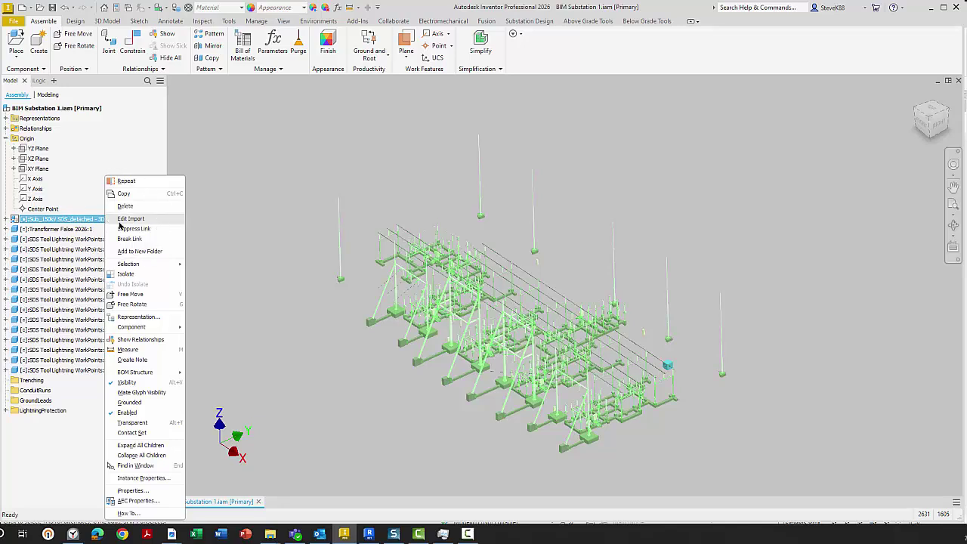
{"action": "left_click", "coordinate": [120, 219]}
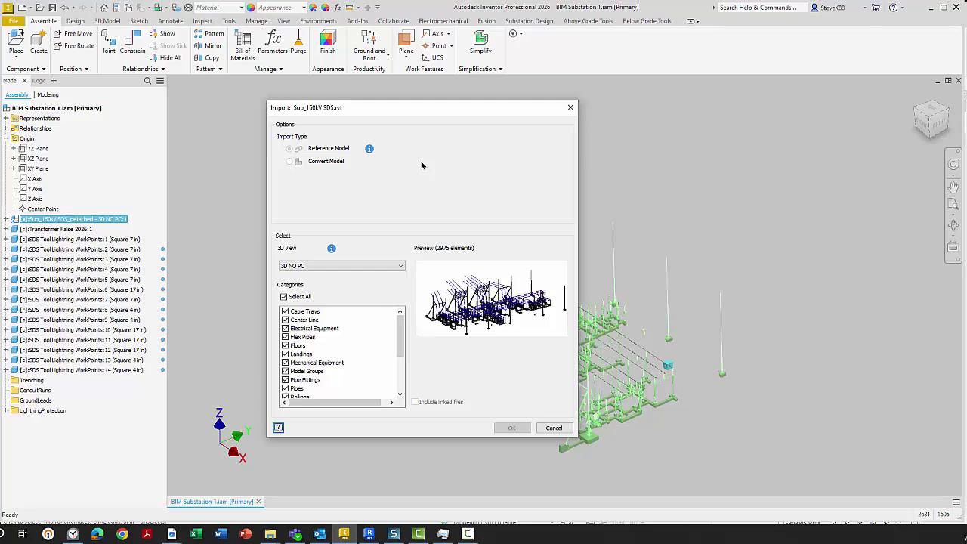
{"action": "left_click", "coordinate": [400, 267]}
{"action": "left_click", "coordinate": [401, 266]}
{"action": "left_click", "coordinate": [514, 429]}
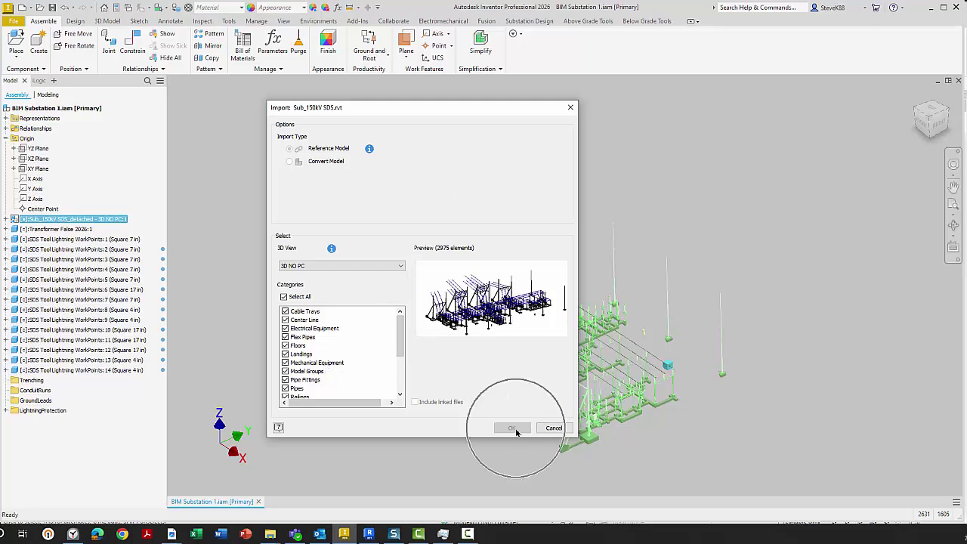
{"action": "left_click", "coordinate": [554, 427]}
{"action": "left_click", "coordinate": [275, 300]}
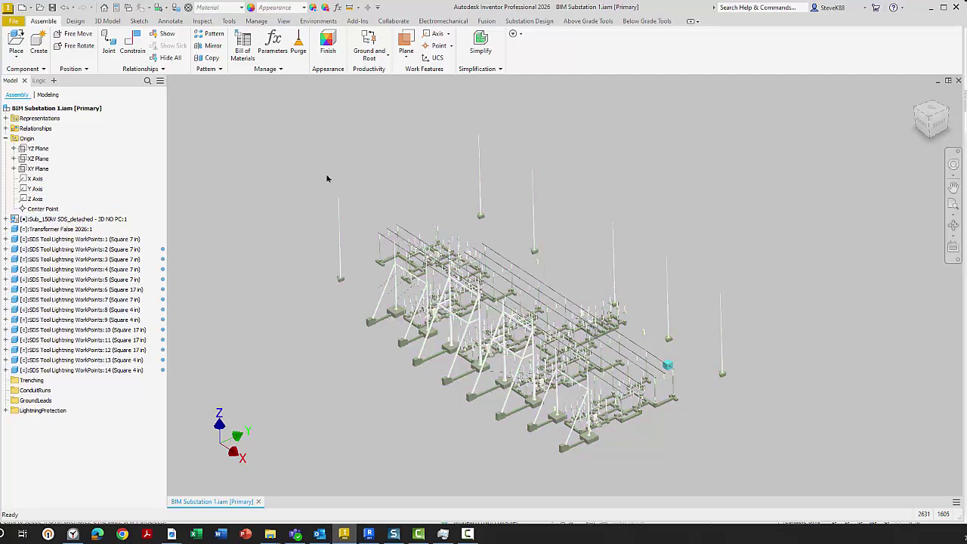
Step: Select the Sub_150kV node and expand it to list its category folders and constraints
{"action": "left_click", "coordinate": [373, 60]}
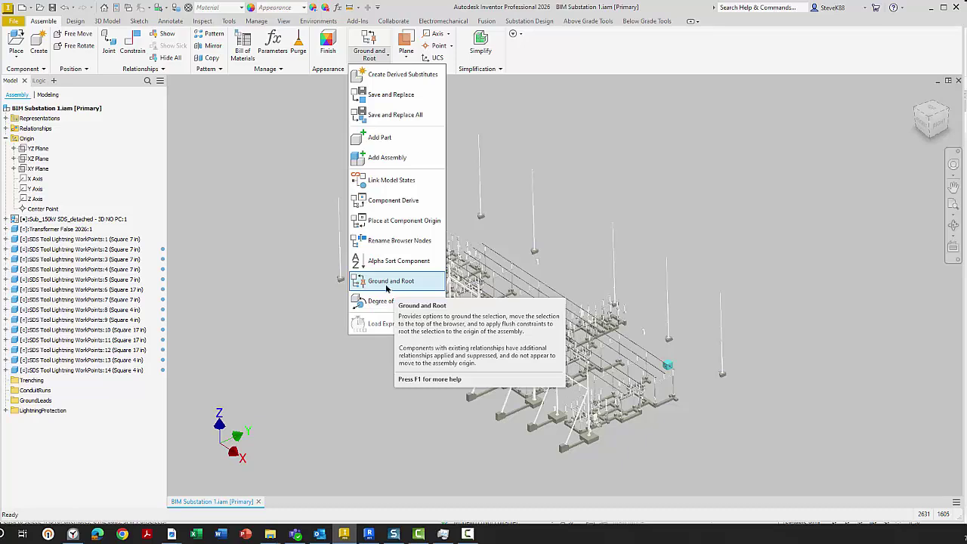
{"action": "left_click", "coordinate": [266, 284]}
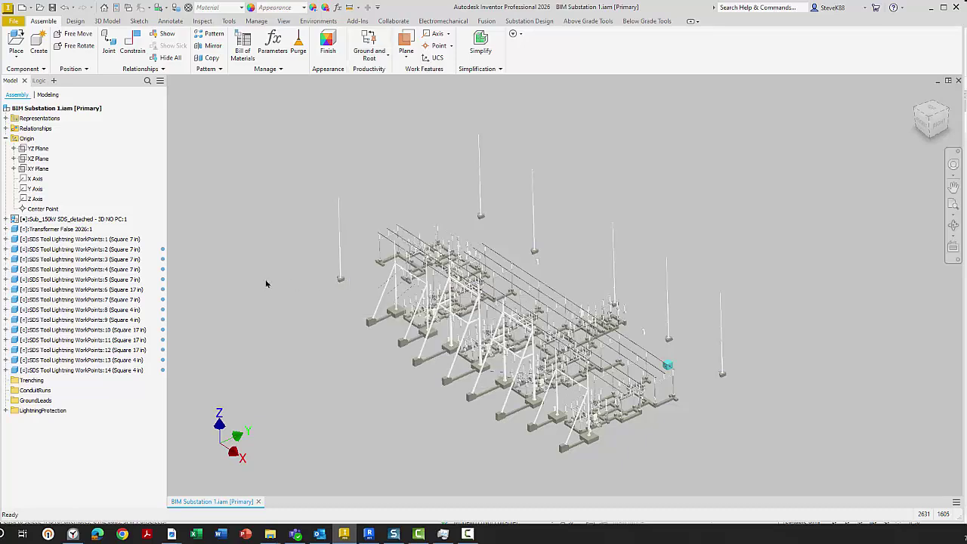
{"action": "left_click", "coordinate": [121, 219]}
{"action": "left_click", "coordinate": [6, 219]}
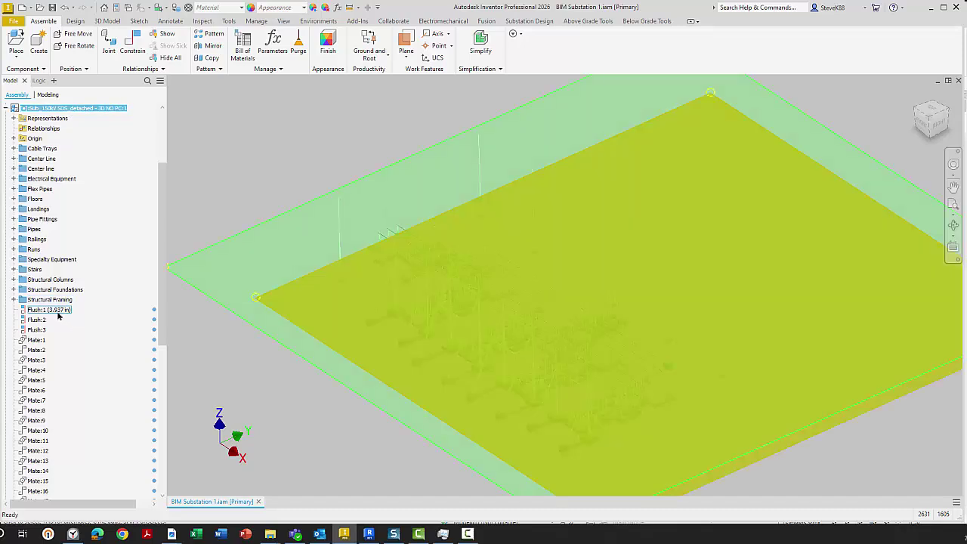
Step: Display the planes of Flush:1, Flush:2 and Flush:3, then clear the selection
{"action": "left_click", "coordinate": [58, 315]}
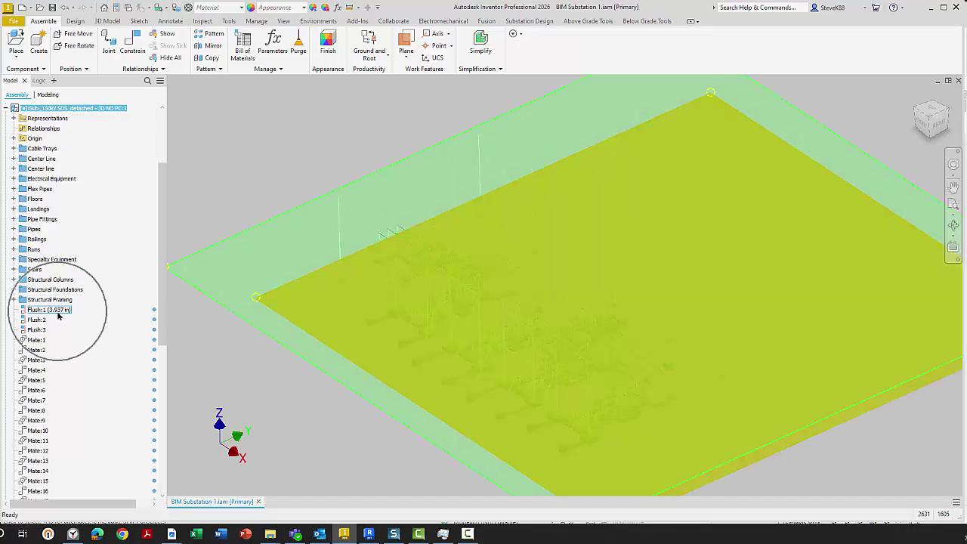
{"action": "left_click", "coordinate": [58, 315]}
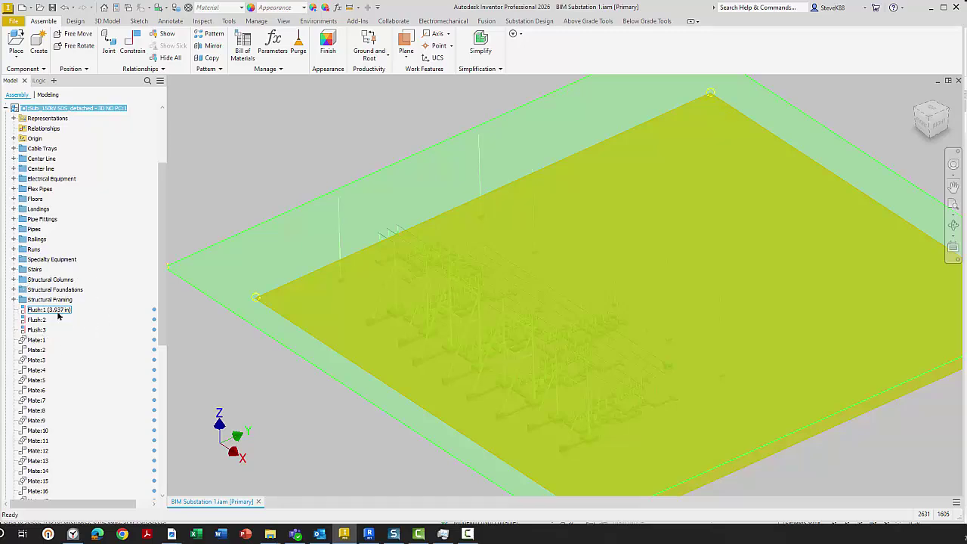
{"action": "left_click", "coordinate": [41, 320]}
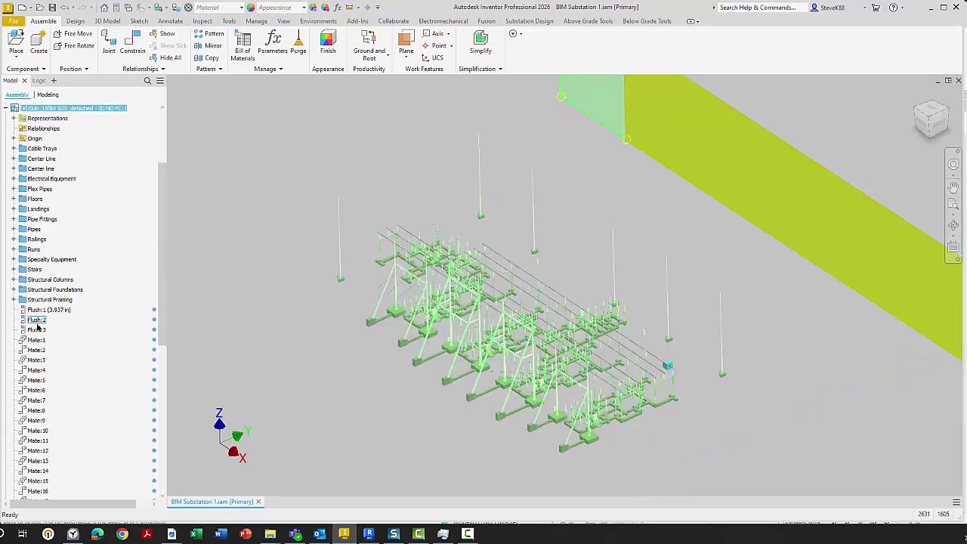
{"action": "left_click", "coordinate": [37, 330]}
{"action": "left_click", "coordinate": [38, 323]}
{"action": "left_click", "coordinate": [38, 330]}
{"action": "left_click", "coordinate": [38, 320]}
{"action": "left_click", "coordinate": [38, 331], "text": "shift"}
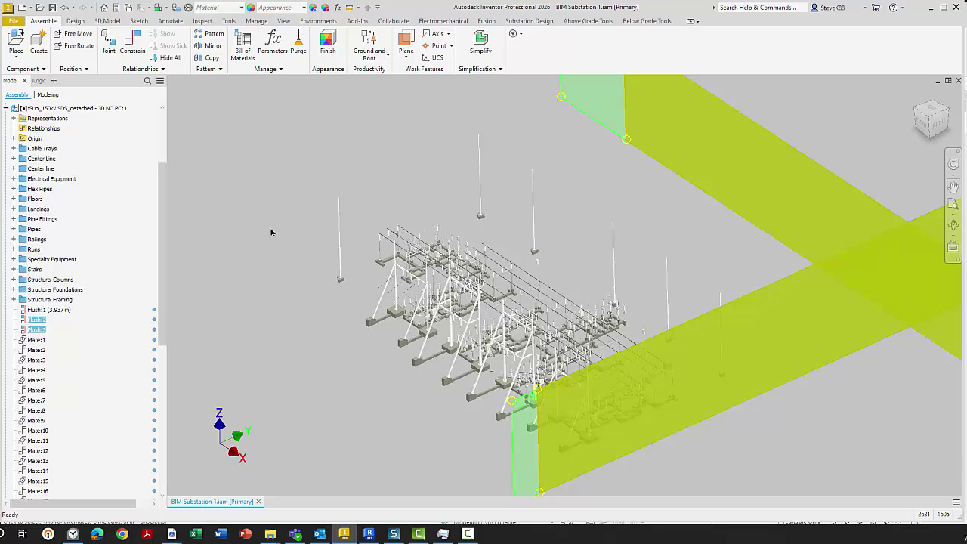
{"action": "scroll", "coordinate": [269, 227], "scroll_direction": "up", "scroll_amount": 3}
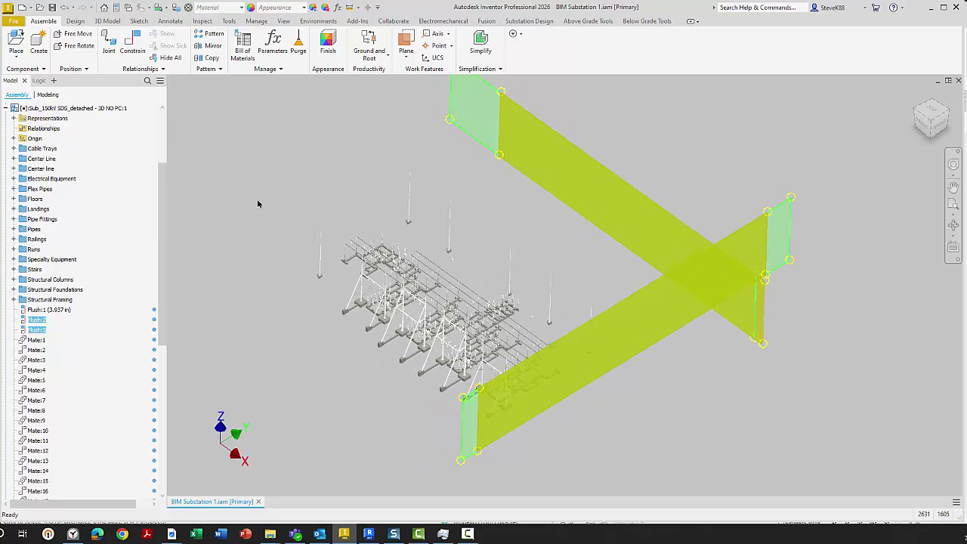
{"action": "left_click", "coordinate": [257, 199]}
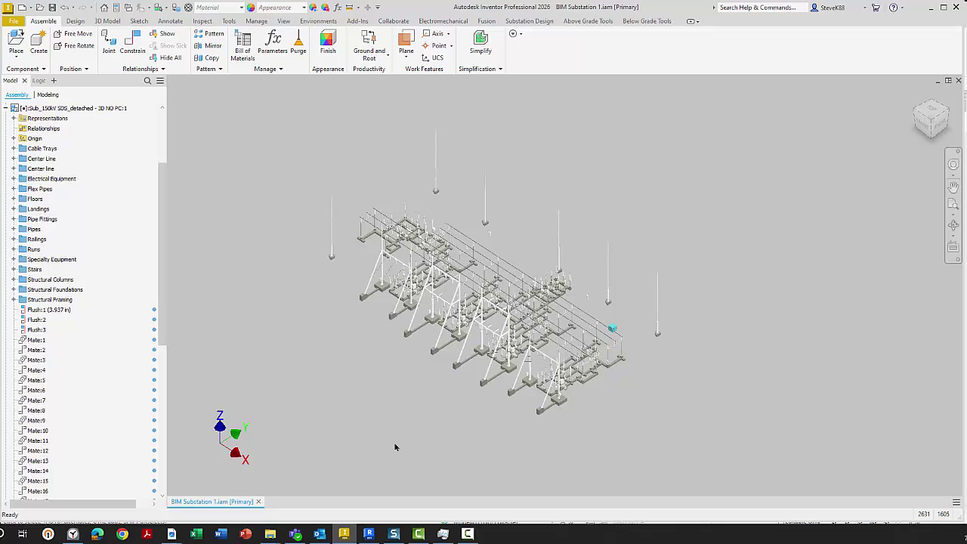
Step: In Revit, move the rightmost lightning mast by changing its 40271.0 dimension to 30271.0
{"action": "left_click", "coordinate": [368, 535]}
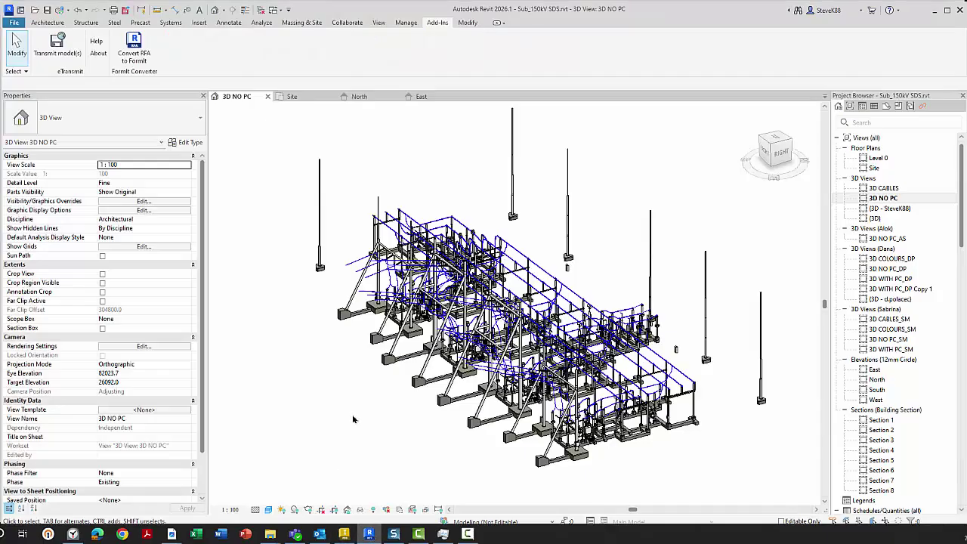
{"action": "left_click", "coordinate": [761, 406]}
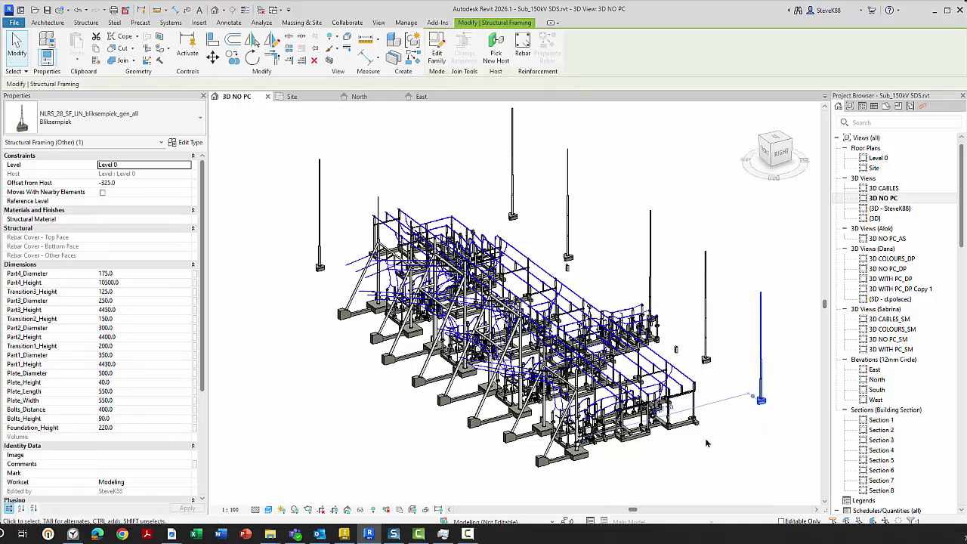
{"action": "middle_click_drag", "start_coordinate": [759, 408], "coordinate": [682, 412], "text": "shift"}
{"action": "scroll", "coordinate": [682, 412], "scroll_direction": "up", "scroll_amount": 8}
{"action": "left_click", "coordinate": [633, 401]}
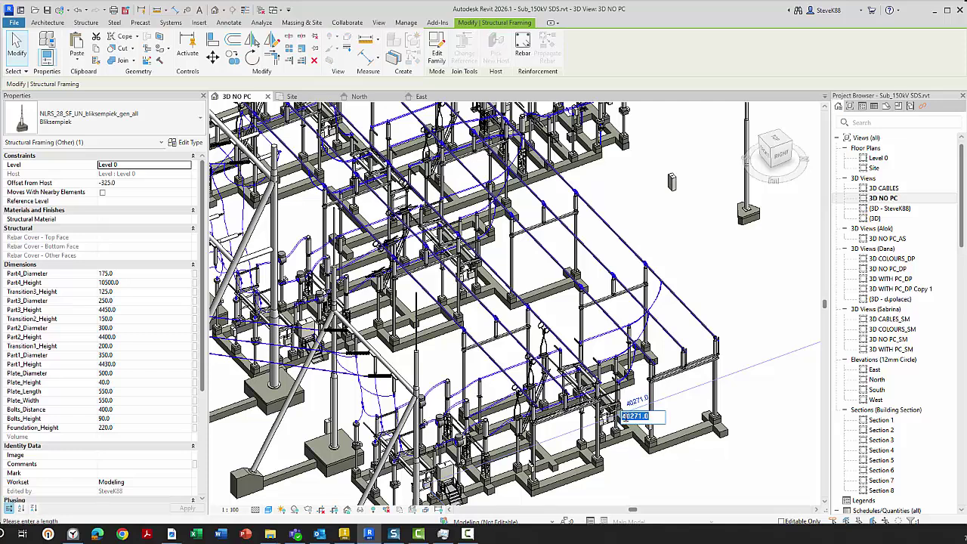
{"action": "key", "text": "Home"}
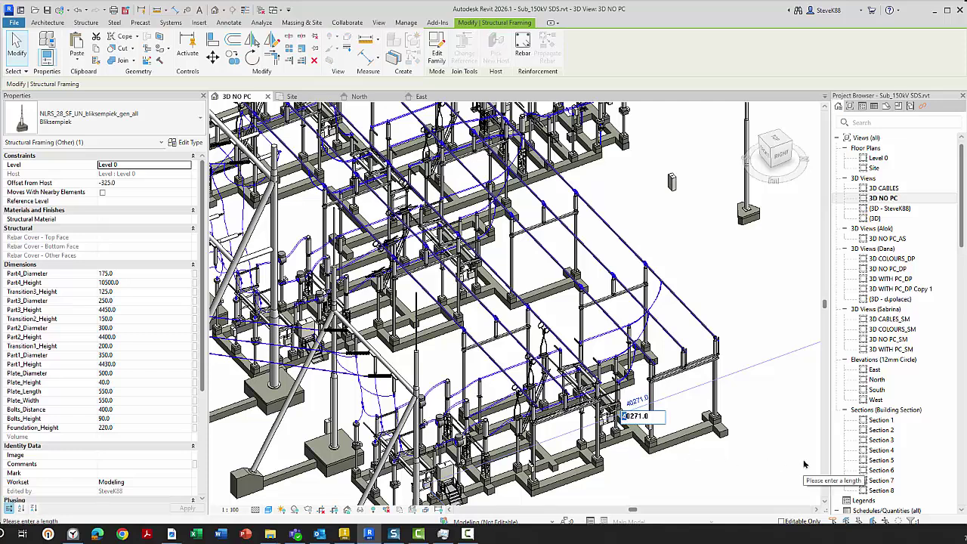
{"action": "type", "text": "3"}
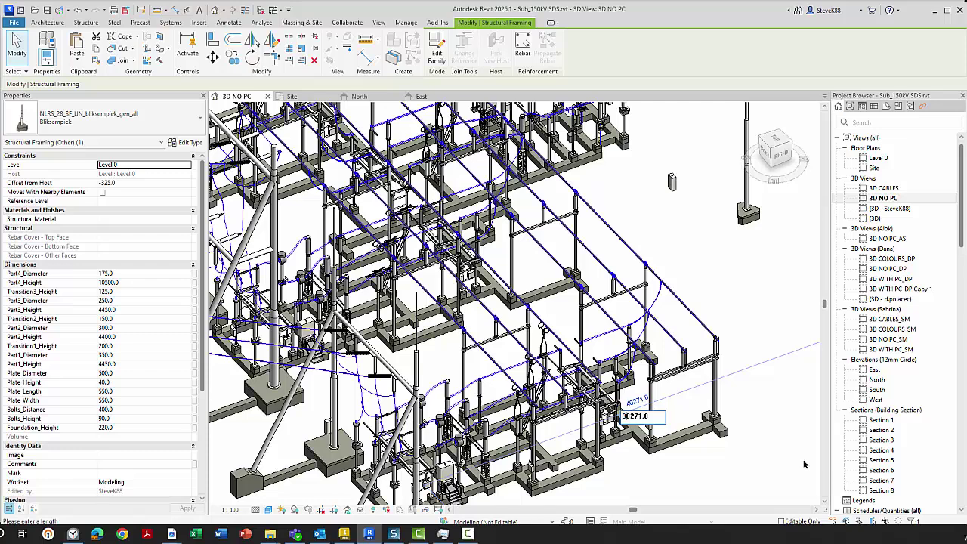
{"action": "key", "text": "Return"}
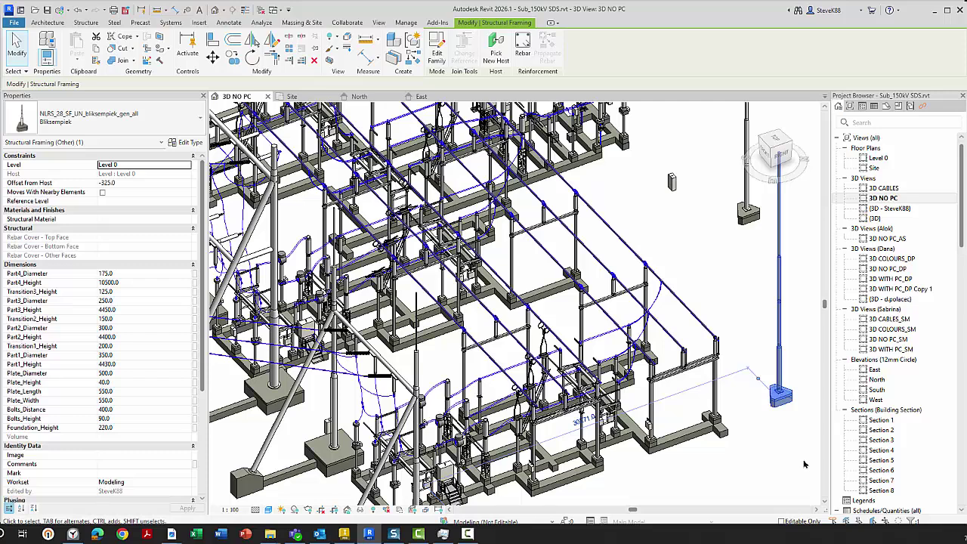
{"action": "left_click", "coordinate": [805, 464]}
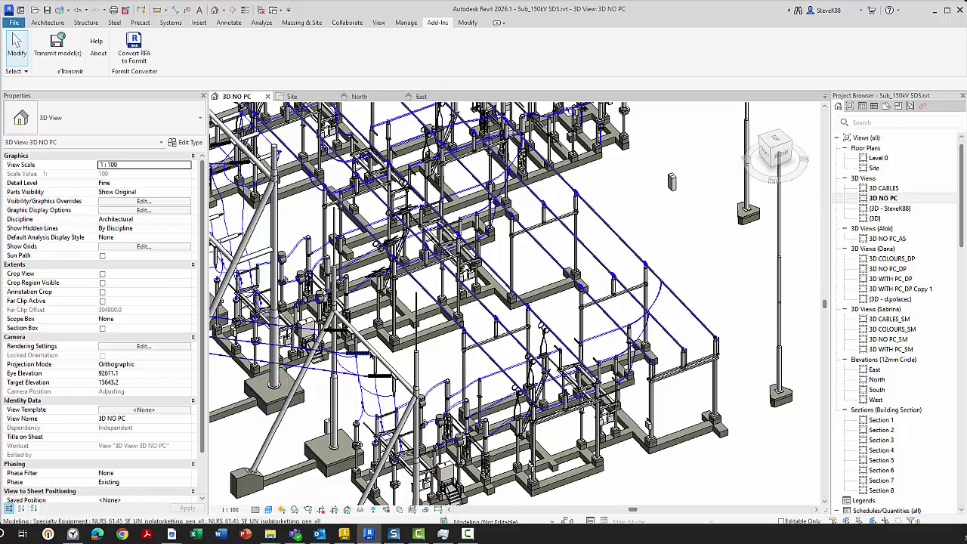
Step: Refresh the linked Sub_150kV model in Inventor to show the mast's new position
{"action": "left_click", "coordinate": [344, 535]}
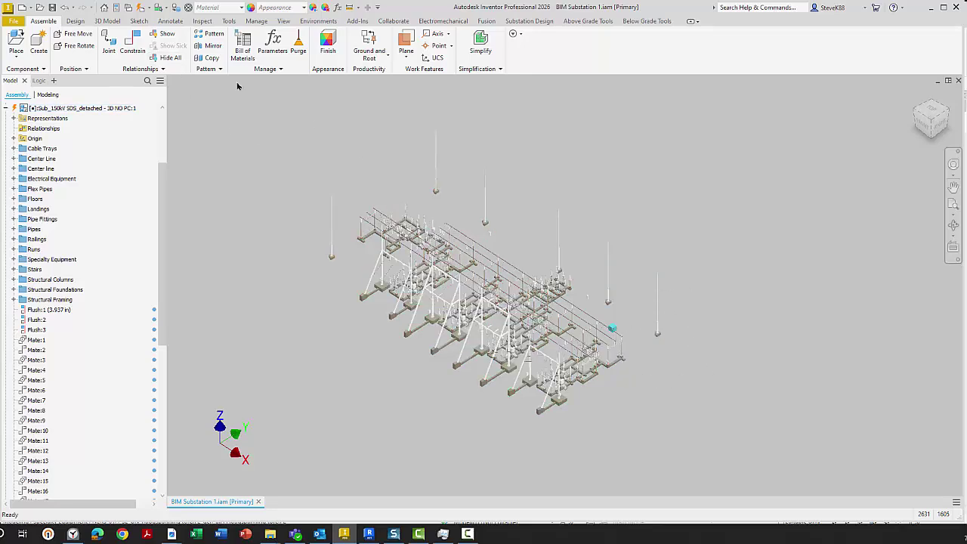
{"action": "left_click", "coordinate": [142, 8]}
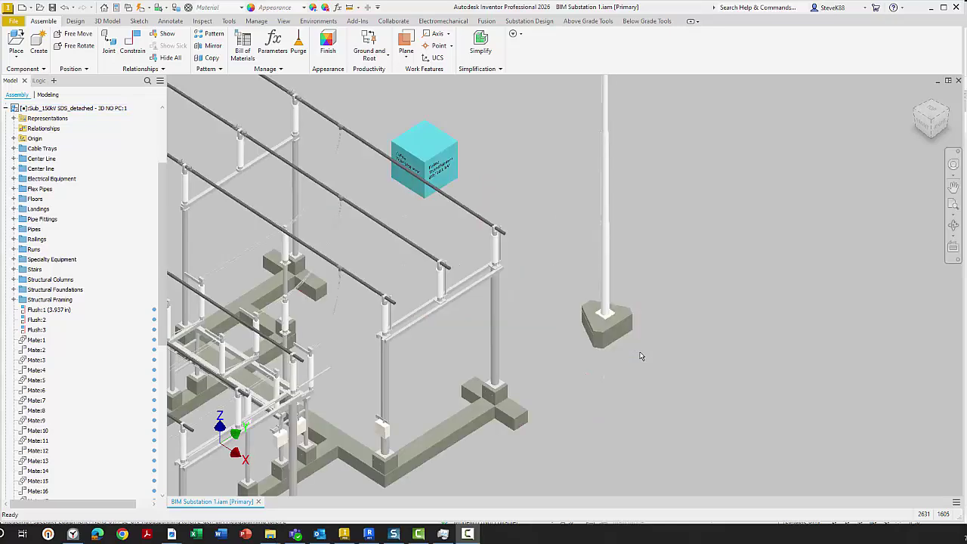
{"action": "scroll", "coordinate": [640, 356], "scroll_direction": "down", "scroll_amount": 5}
{"action": "scroll", "coordinate": [659, 334], "scroll_direction": "up", "scroll_amount": 2}
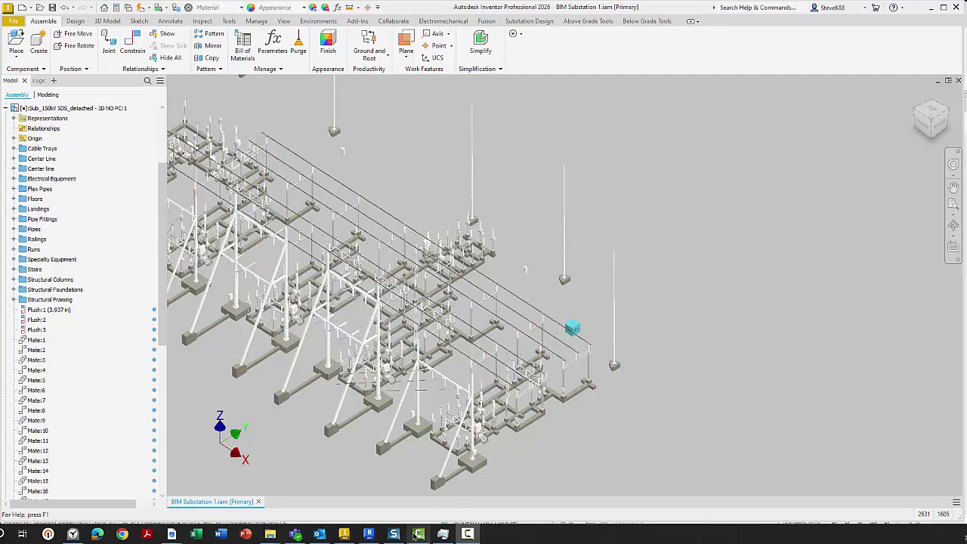
Step: In Revit, move the tall lightning mast back by changing its 30271.0 dimension to 40271.0
{"action": "left_click", "coordinate": [369, 534]}
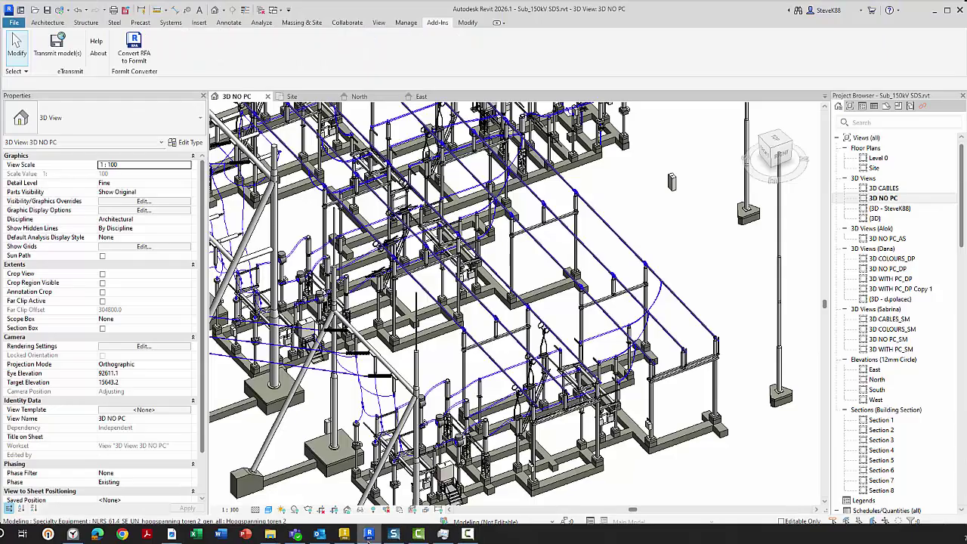
{"action": "left_click", "coordinate": [782, 397]}
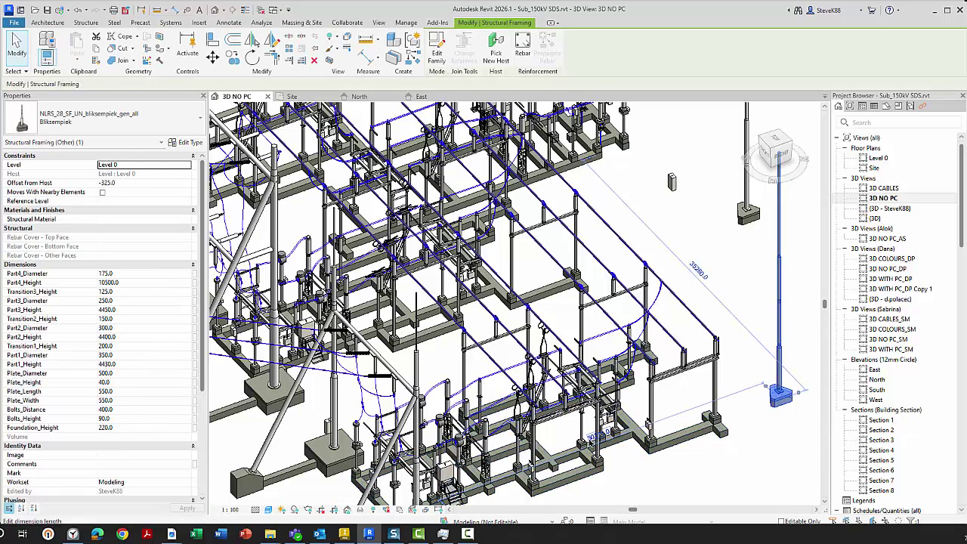
{"action": "left_click", "coordinate": [593, 437]}
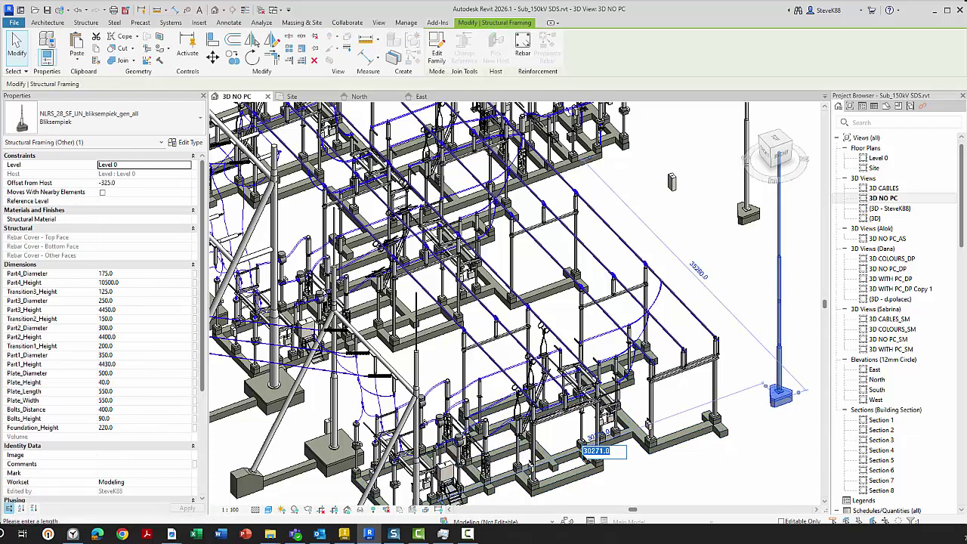
{"action": "left_click", "coordinate": [584, 452]}
{"action": "key", "text": "Delete"}
{"action": "type", "text": "4"}
{"action": "key", "text": "Return"}
{"action": "scroll", "coordinate": [712, 441], "scroll_direction": "down", "scroll_amount": 5}
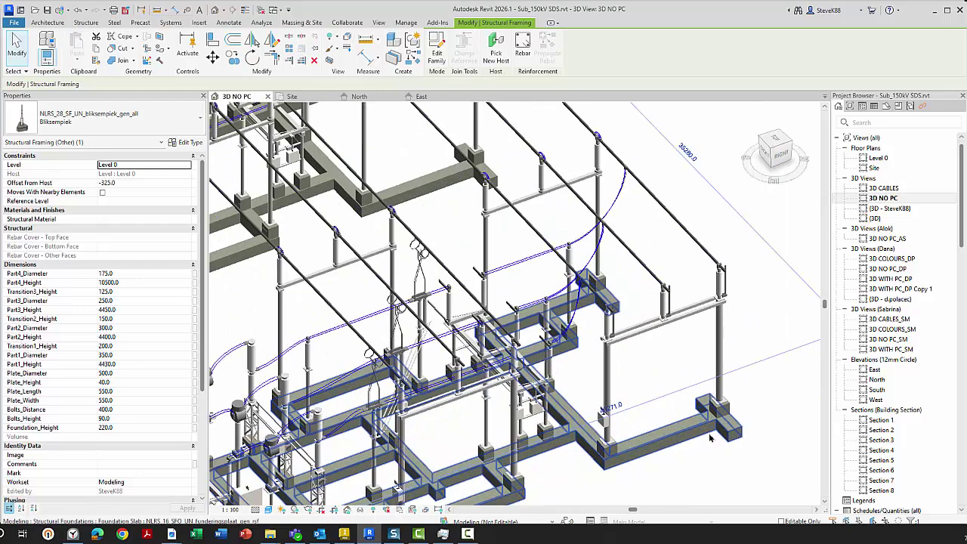
{"action": "key", "text": "Escape"}
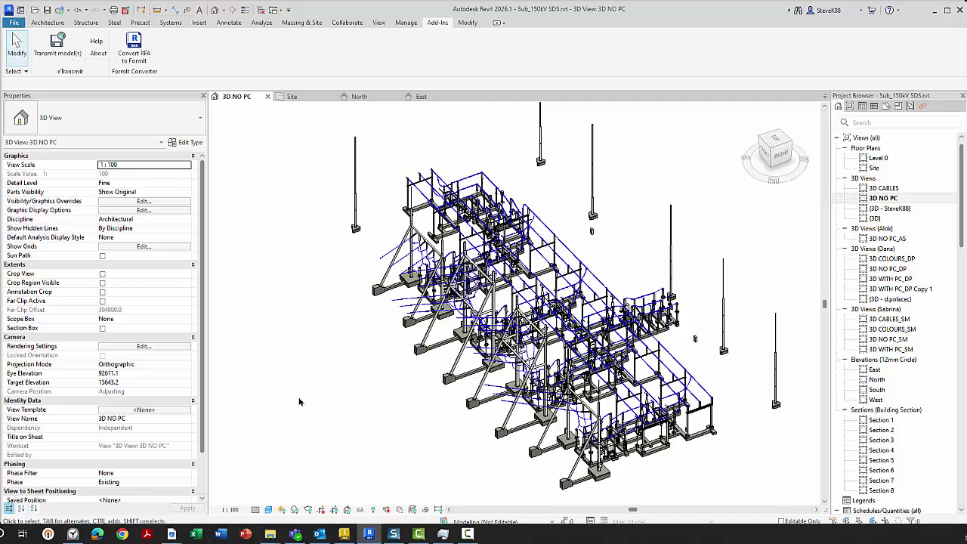
Step: Return to the Inventor substation assembly and zoom out the view
{"action": "left_click", "coordinate": [344, 534]}
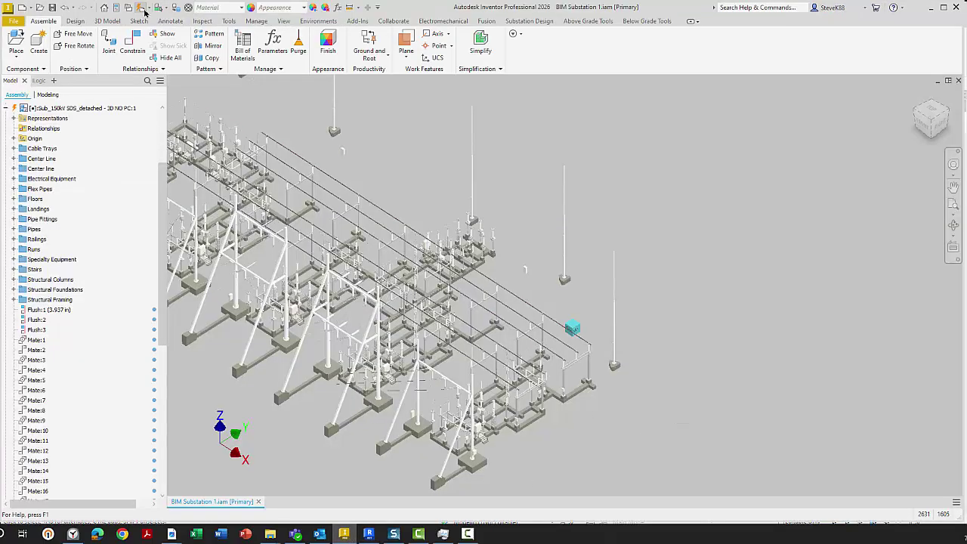
{"action": "scroll", "coordinate": [849, 306], "scroll_direction": "down", "scroll_amount": 5}
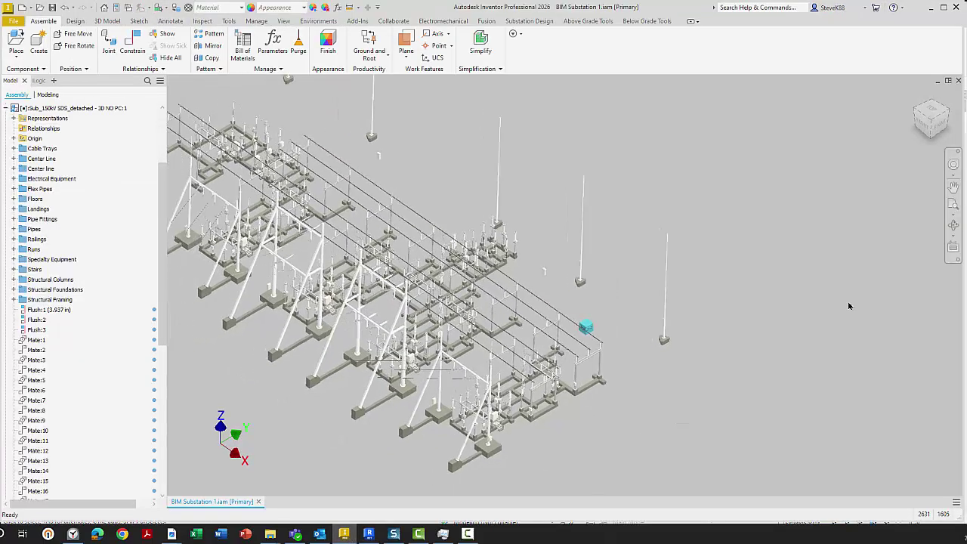
{"action": "scroll", "coordinate": [850, 306], "scroll_direction": "down", "scroll_amount": 5}
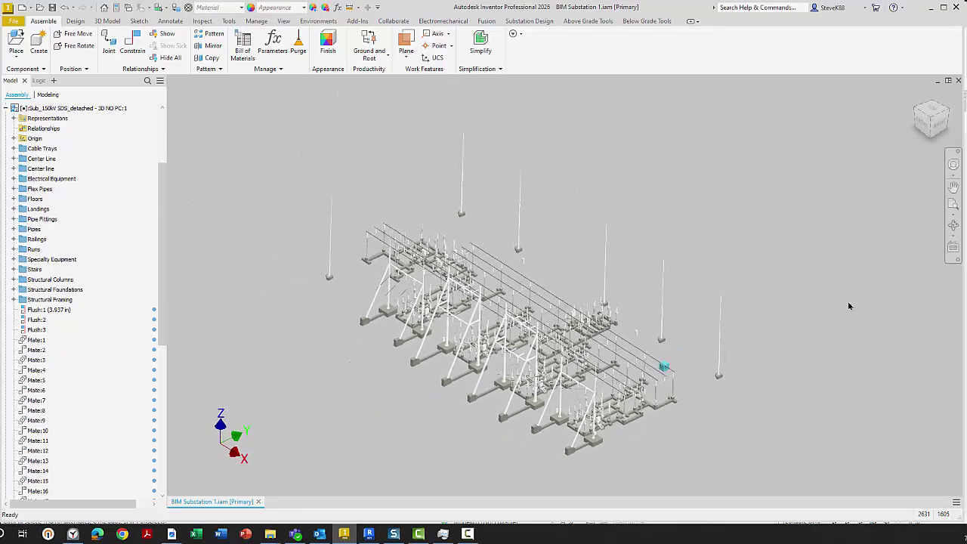
{"action": "scroll", "coordinate": [849, 306], "scroll_direction": "down", "scroll_amount": 2}
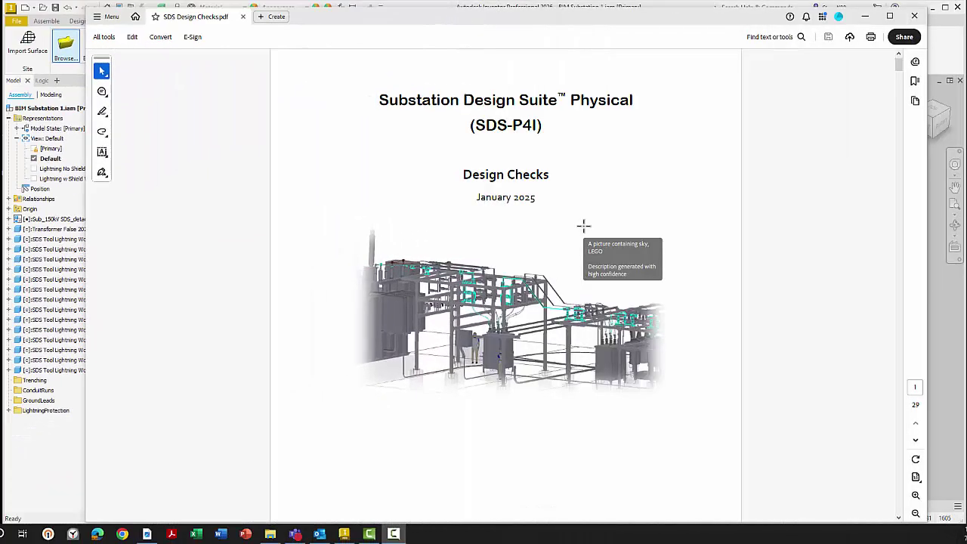
Step: Scroll the SDS Design Checks title page, then close Acrobat
{"action": "scroll", "coordinate": [583, 225], "scroll_direction": "up", "scroll_amount": 1}
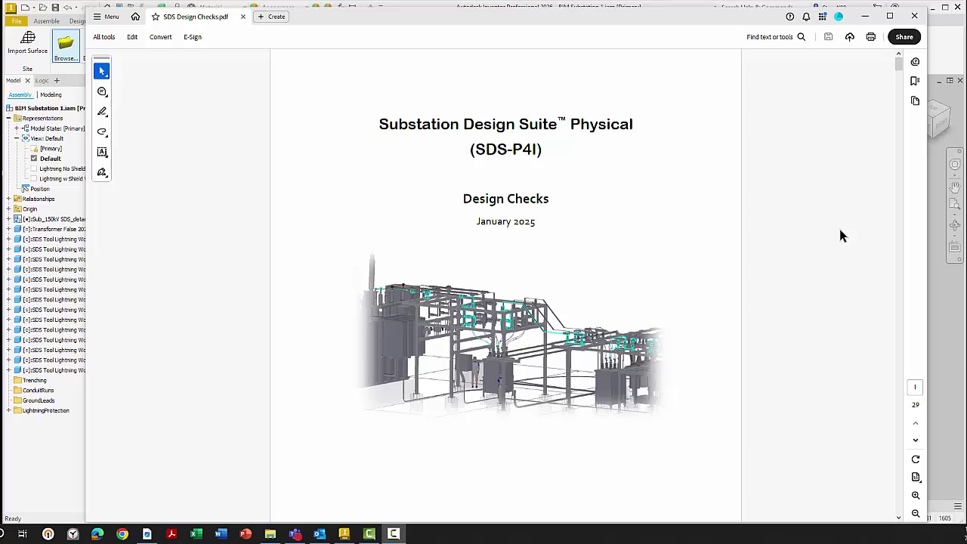
{"action": "left_click", "coordinate": [948, 64]}
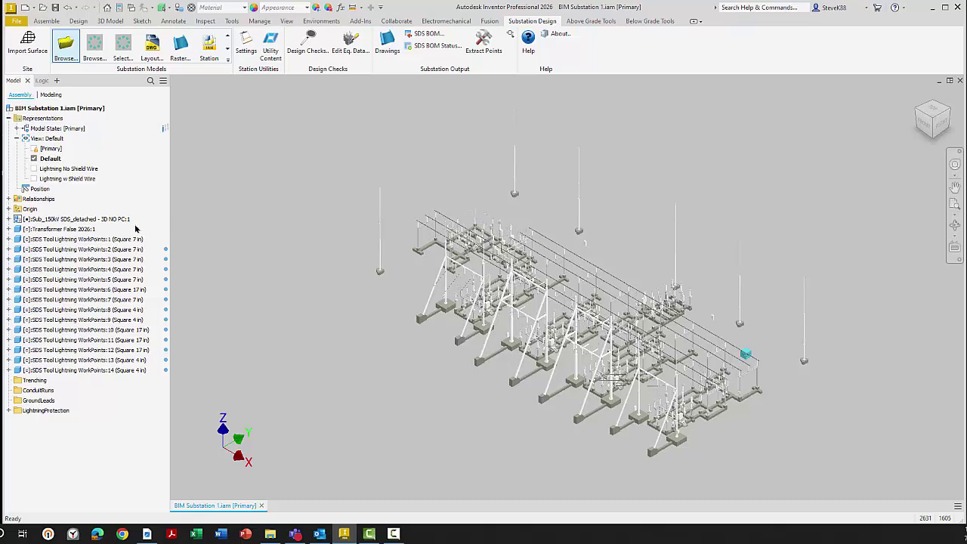
{"action": "left_click", "coordinate": [121, 220]}
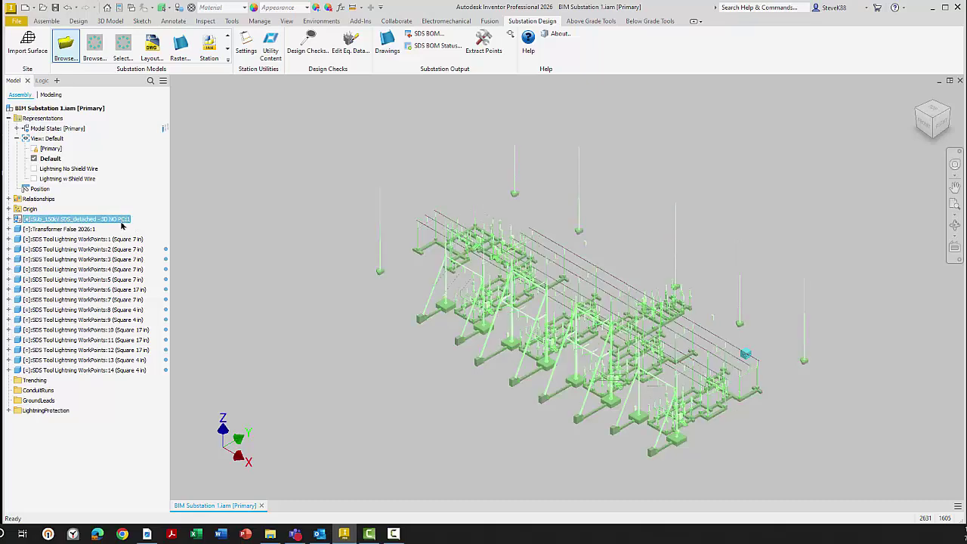
{"action": "left_click", "coordinate": [10, 220]}
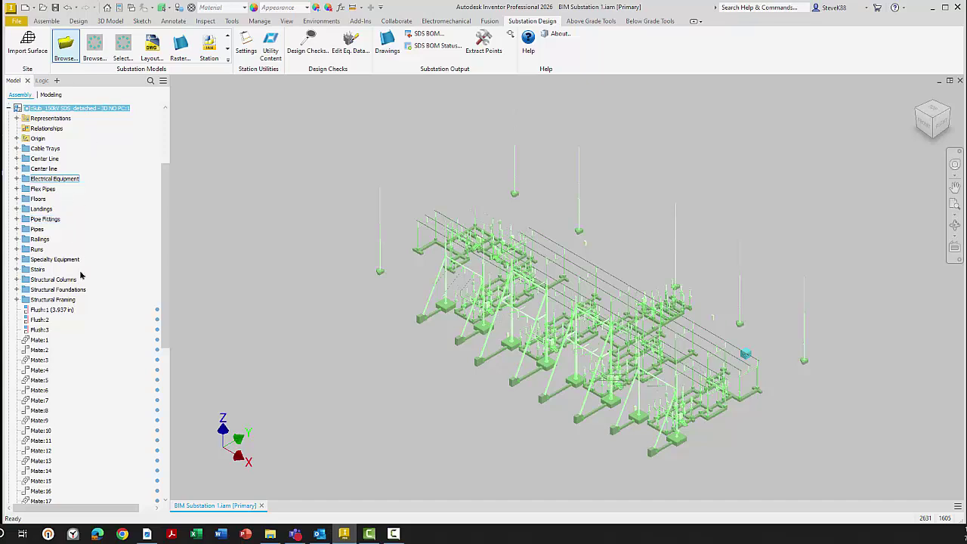
{"action": "left_click", "coordinate": [9, 109]}
{"action": "left_click", "coordinate": [248, 195]}
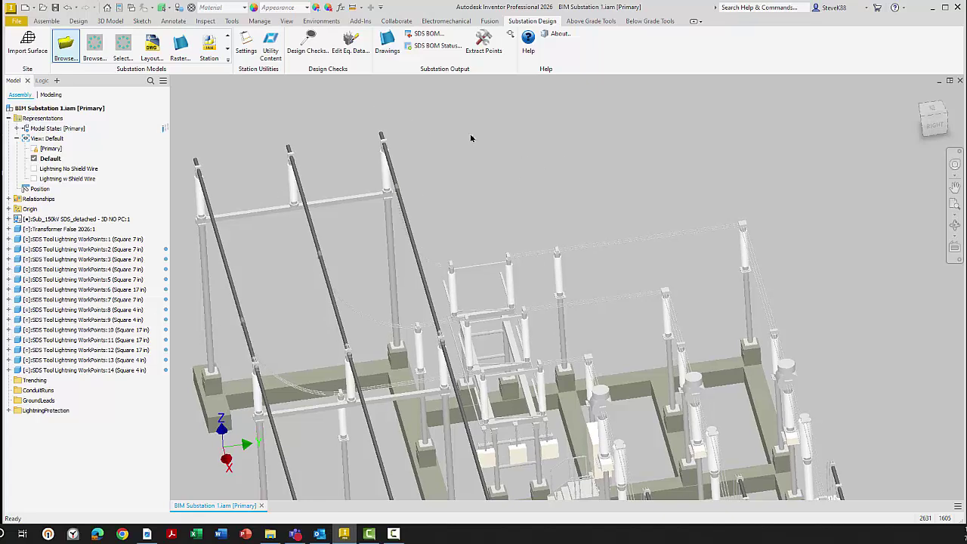
Step: Open the Design Checks form and show the parts assigned as insulators
{"action": "left_click", "coordinate": [311, 52]}
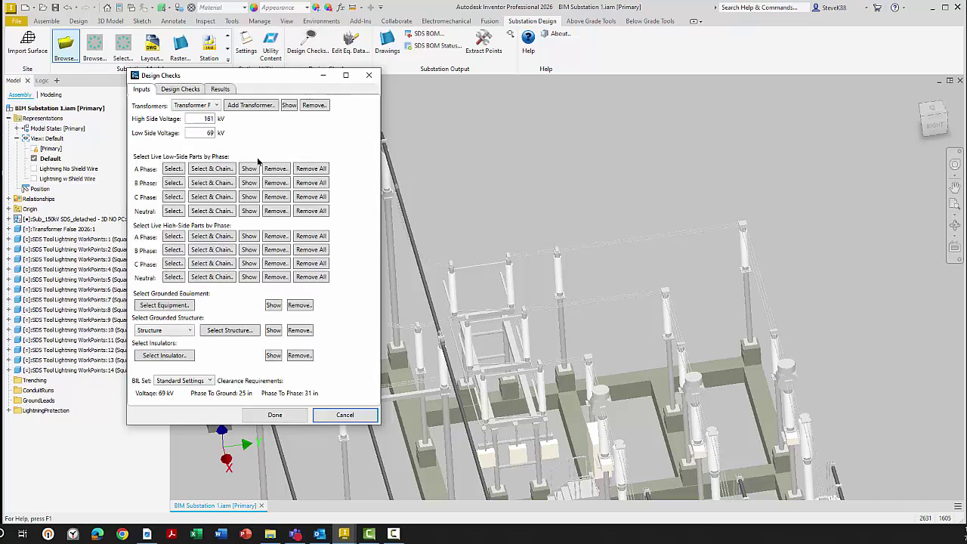
{"action": "left_click", "coordinate": [273, 356]}
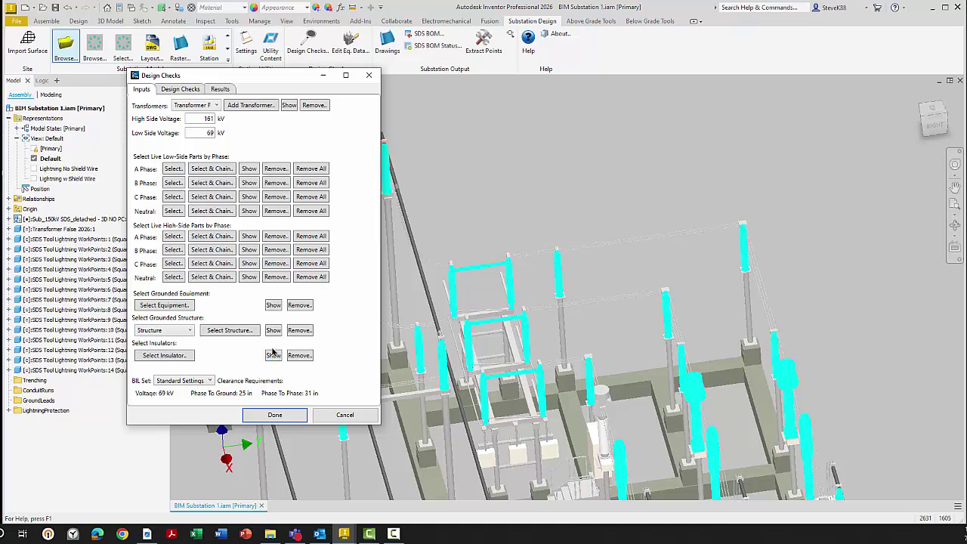
Step: Show the grounded structure parts and add the steel frame member under the insulators
{"action": "left_click", "coordinate": [275, 332]}
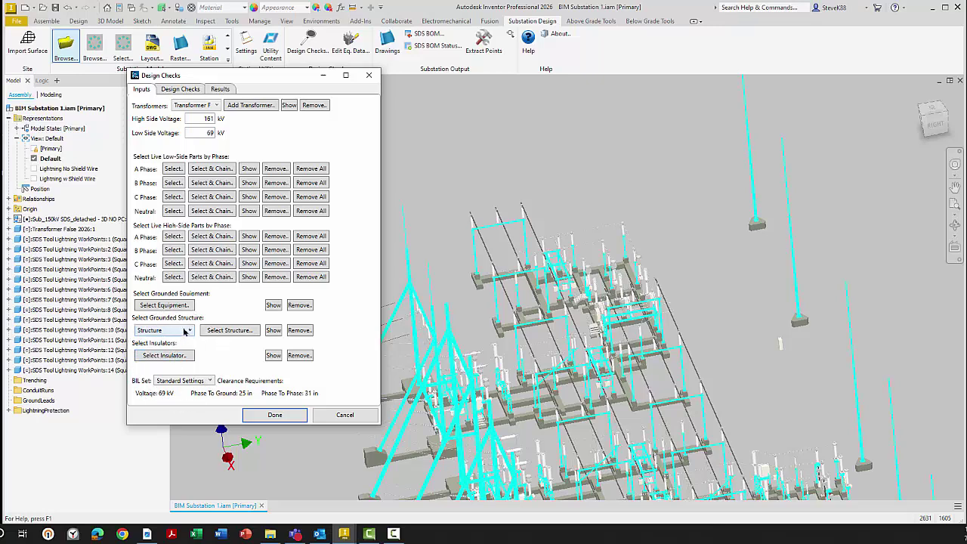
{"action": "left_click", "coordinate": [231, 335]}
{"action": "scroll", "coordinate": [449, 263], "scroll_direction": "up", "scroll_amount": 10}
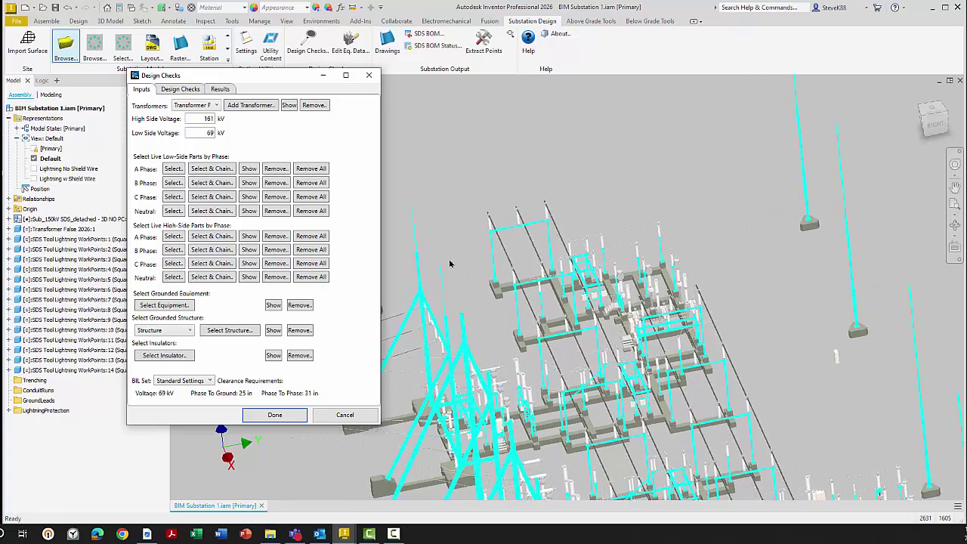
{"action": "scroll", "coordinate": [449, 263], "scroll_direction": "up", "scroll_amount": 10}
{"action": "scroll", "coordinate": [450, 263], "scroll_direction": "down", "scroll_amount": 5}
{"action": "middle_click_drag", "start_coordinate": [450, 263], "coordinate": [572, 359], "text": "shift"}
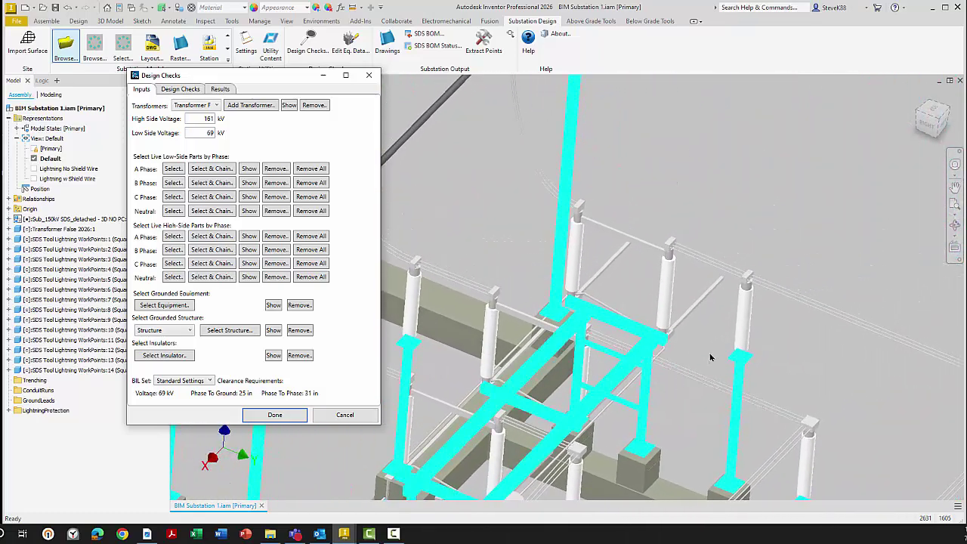
{"action": "scroll", "coordinate": [578, 340], "scroll_direction": "up", "scroll_amount": 5}
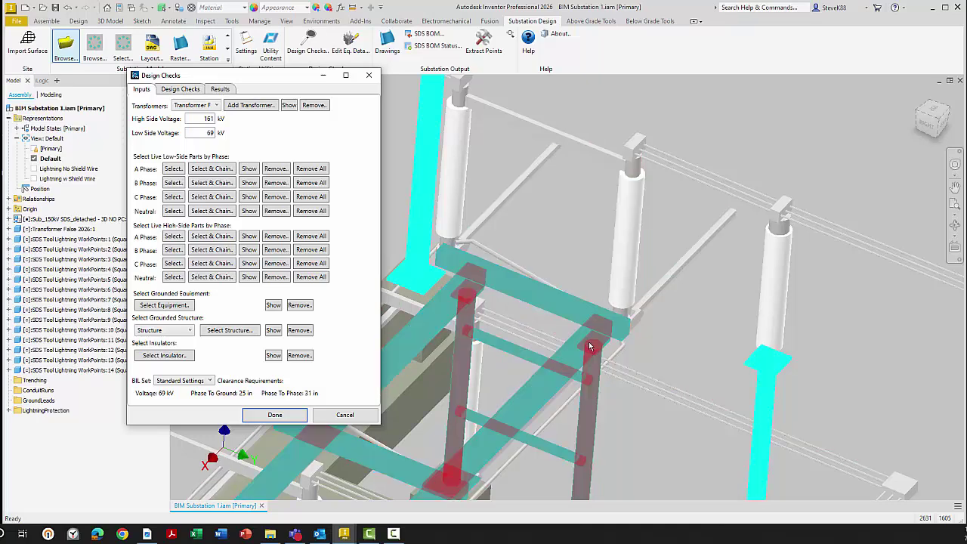
{"action": "left_click", "coordinate": [681, 335]}
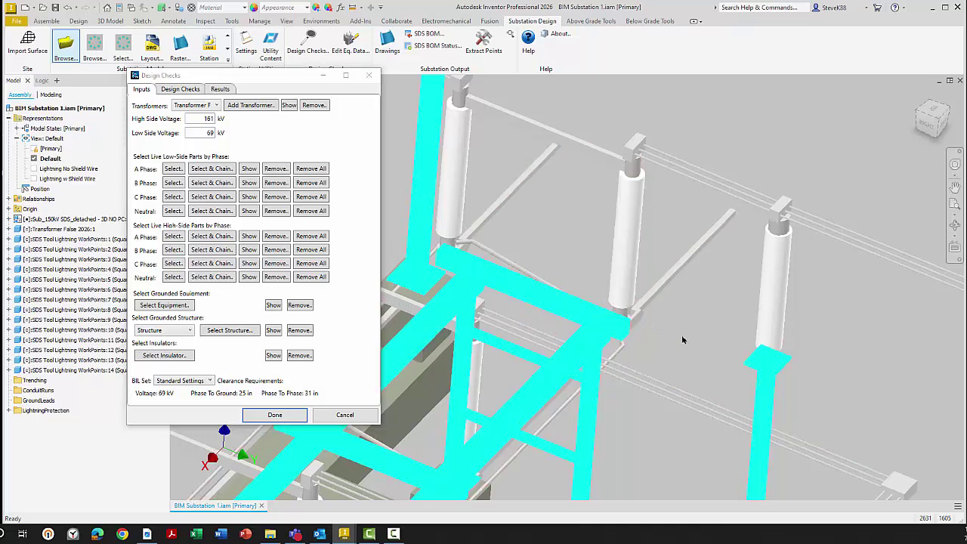
{"action": "scroll", "coordinate": [682, 335], "scroll_direction": "down", "scroll_amount": 5}
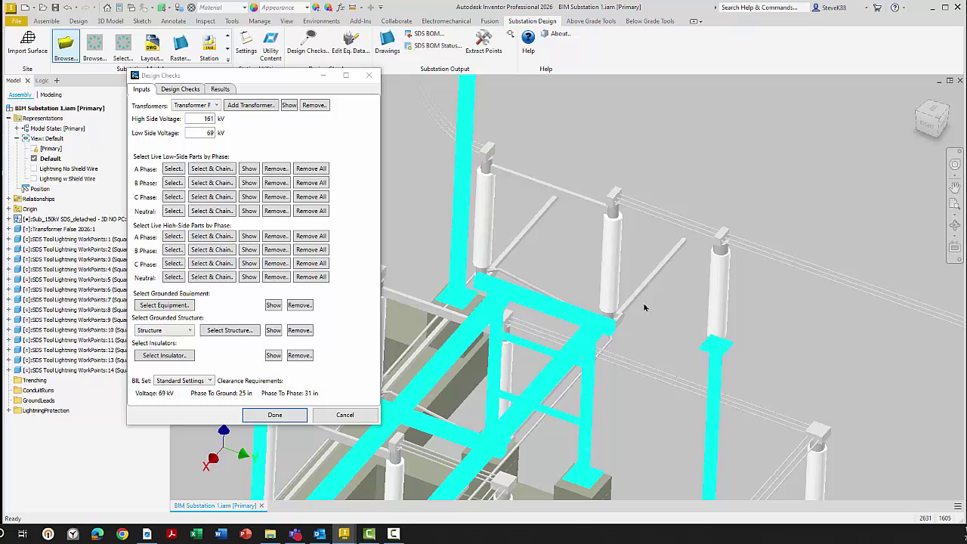
Step: Add the bus bars between the insulators to the grounded structure and show the updated highlight
{"action": "left_click", "coordinate": [224, 332]}
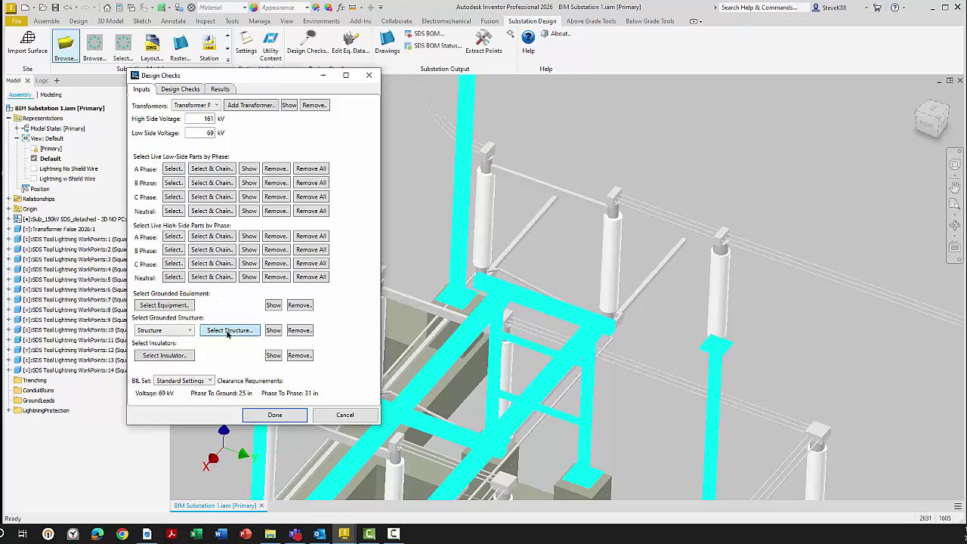
{"action": "left_click", "coordinate": [652, 289]}
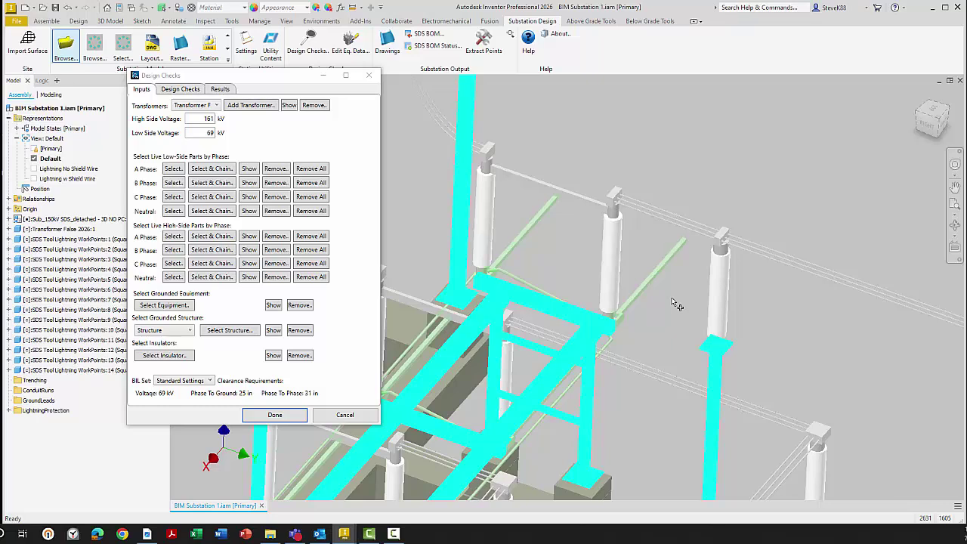
{"action": "key", "text": "Return"}
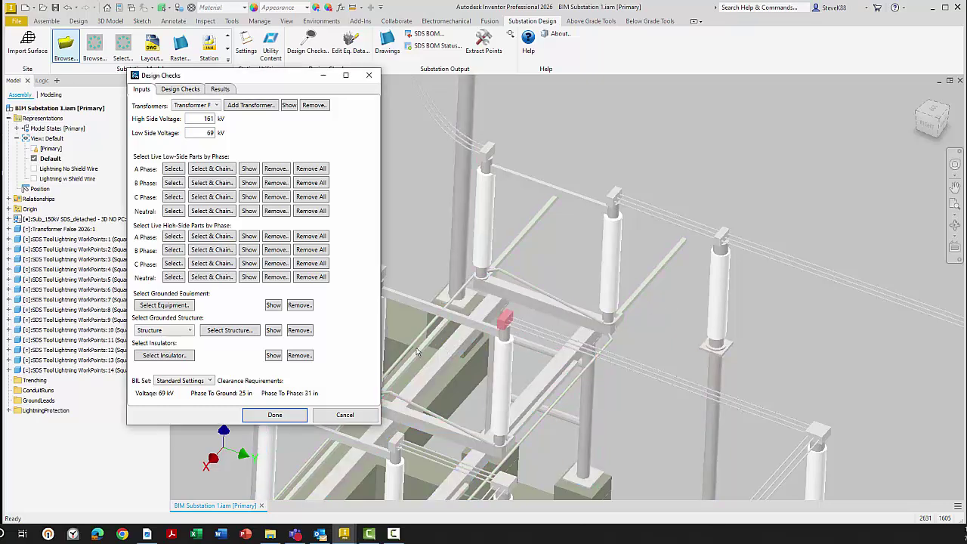
{"action": "left_click", "coordinate": [273, 331]}
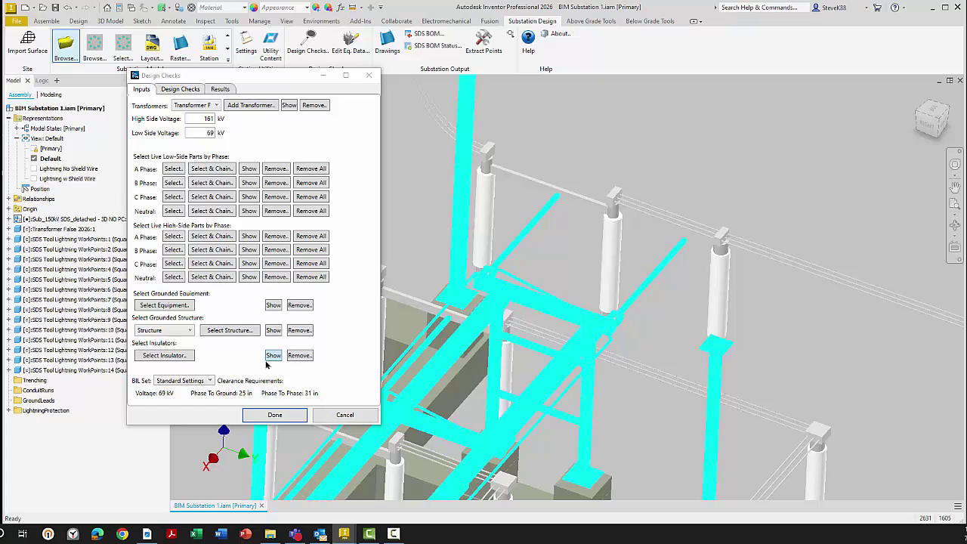
Step: Review the parts set as insulators and the wires assigned to high-side A phase
{"action": "left_click", "coordinate": [187, 360]}
{"action": "left_click", "coordinate": [272, 356]}
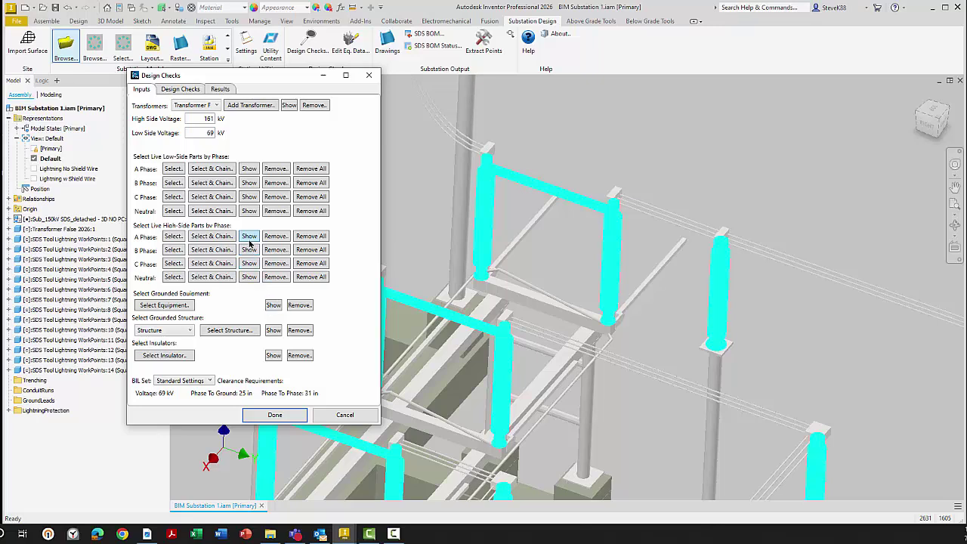
{"action": "left_click", "coordinate": [249, 236]}
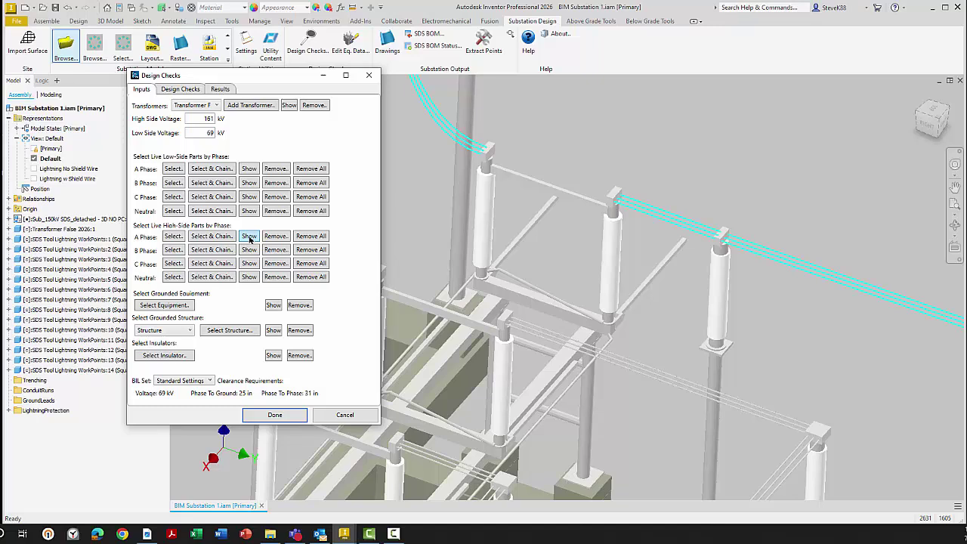
Step: Add the three insulator tops to high-side A phase live parts, then accept the design check inputs
{"action": "left_click", "coordinate": [179, 238]}
{"action": "left_click", "coordinate": [494, 146]}
{"action": "left_click", "coordinate": [618, 191]}
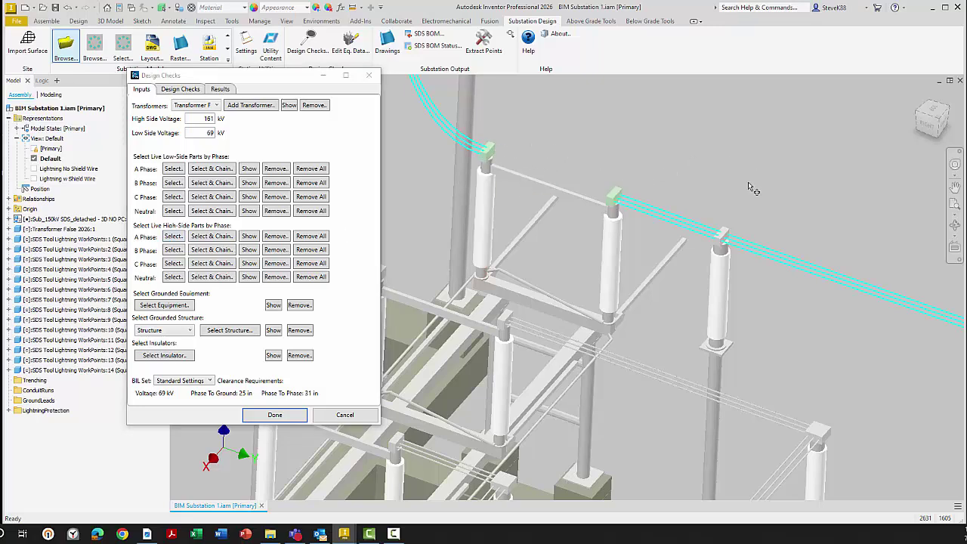
{"action": "left_click", "coordinate": [728, 227]}
{"action": "key", "text": "Return"}
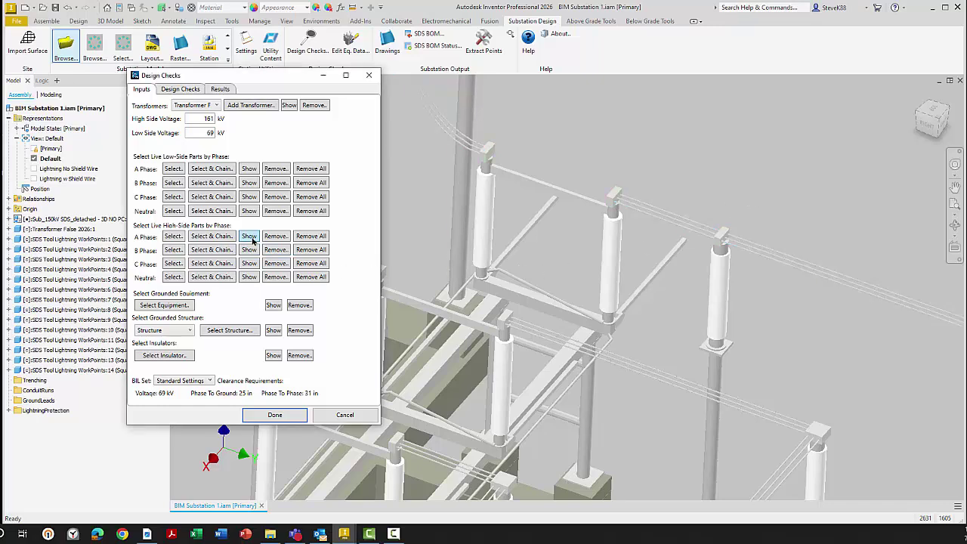
{"action": "left_click", "coordinate": [250, 236]}
{"action": "left_click", "coordinate": [275, 415]}
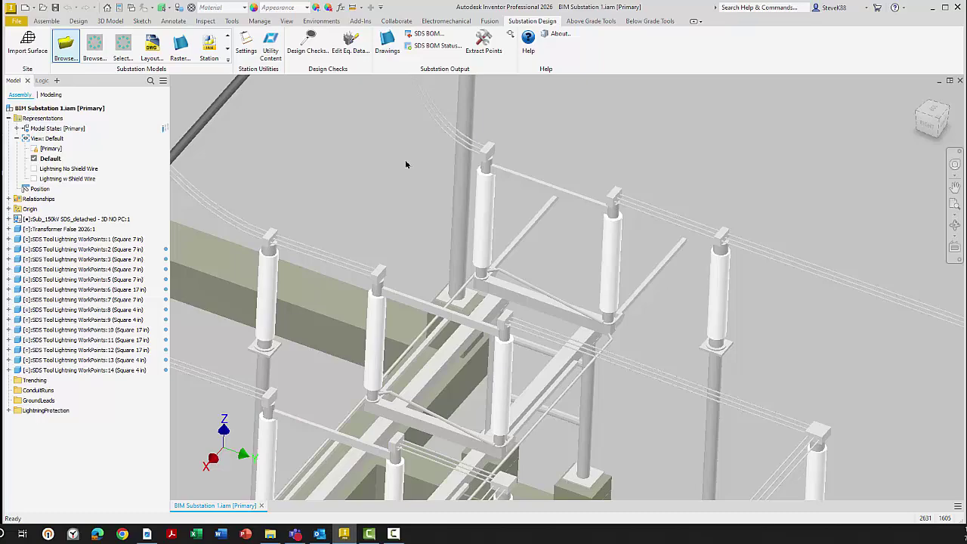
Step: Zoom to the cyan False Transformer 69/161 kV box and select Transformer False 2026:1 in the browser
{"action": "scroll", "coordinate": [405, 164], "scroll_direction": "up", "scroll_amount": 5}
{"action": "scroll", "coordinate": [405, 164], "scroll_direction": "up", "scroll_amount": 5}
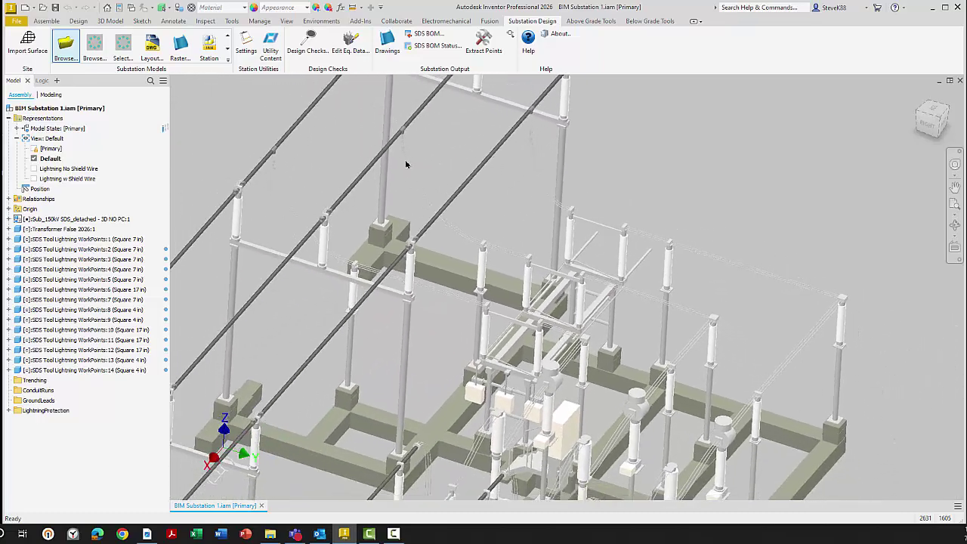
{"action": "scroll", "coordinate": [405, 164], "scroll_direction": "up", "scroll_amount": 5}
{"action": "scroll", "coordinate": [405, 164], "scroll_direction": "up", "scroll_amount": 5}
{"action": "scroll", "coordinate": [405, 164], "scroll_direction": "down", "scroll_amount": 5}
{"action": "scroll", "coordinate": [405, 163], "scroll_direction": "down", "scroll_amount": 5}
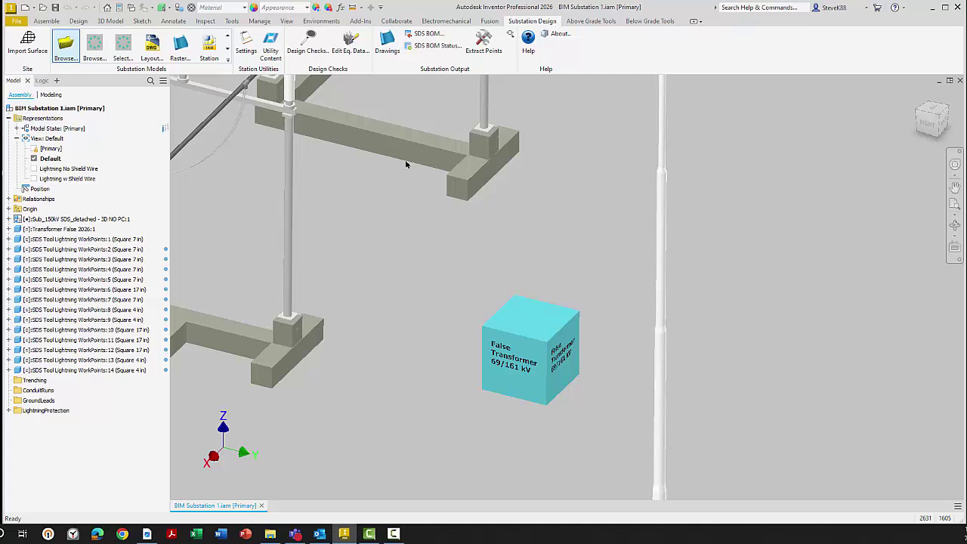
{"action": "left_click", "coordinate": [513, 322]}
{"action": "left_click", "coordinate": [70, 230]}
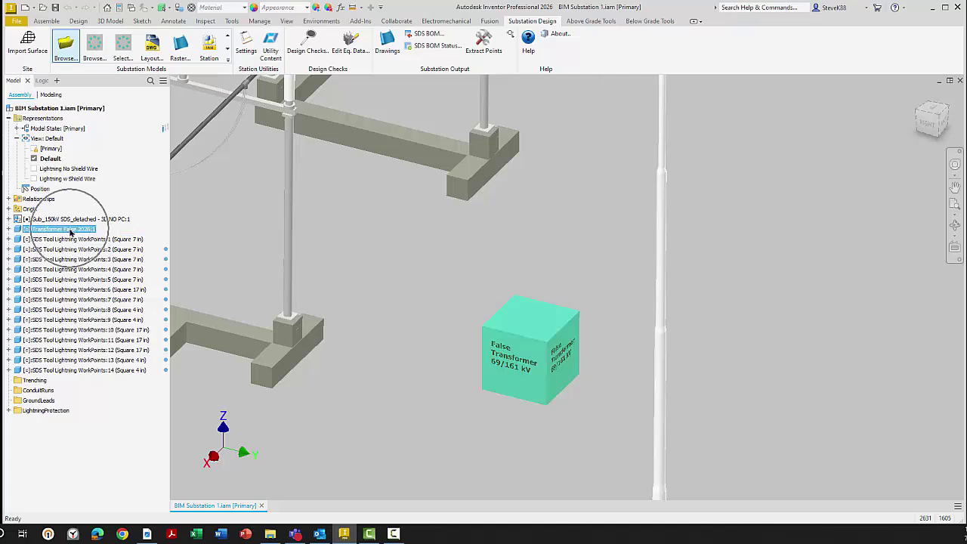
{"action": "right_click", "coordinate": [70, 231]}
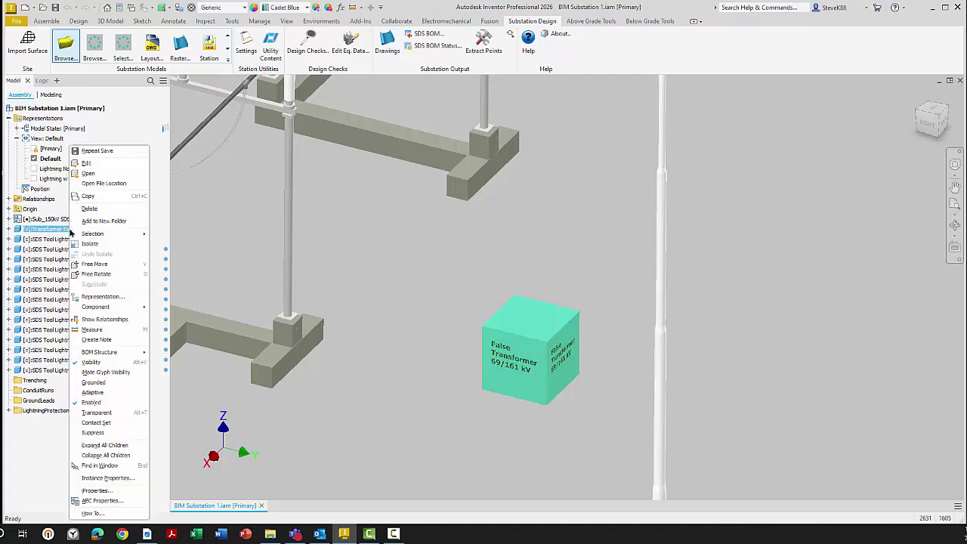
{"action": "left_click", "coordinate": [88, 173]}
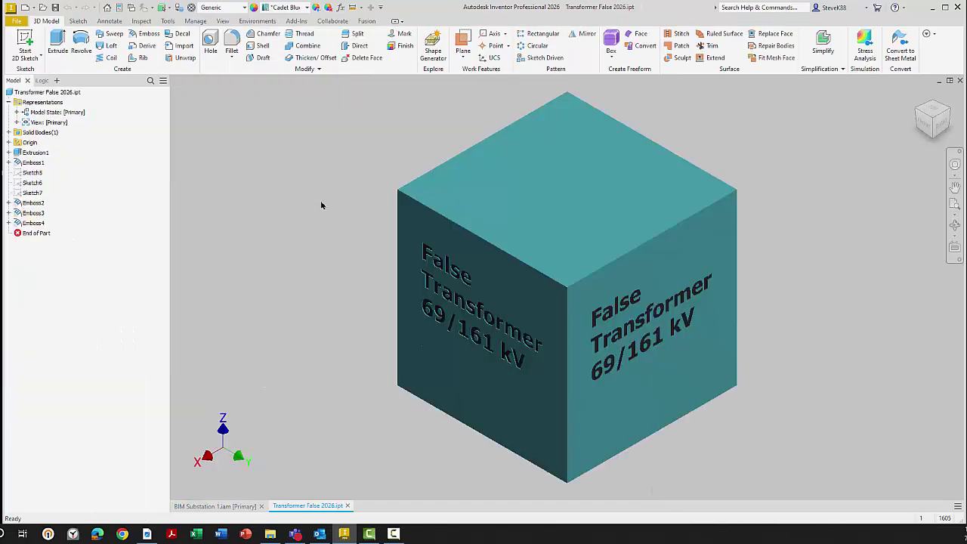
{"action": "left_click", "coordinate": [56, 80]}
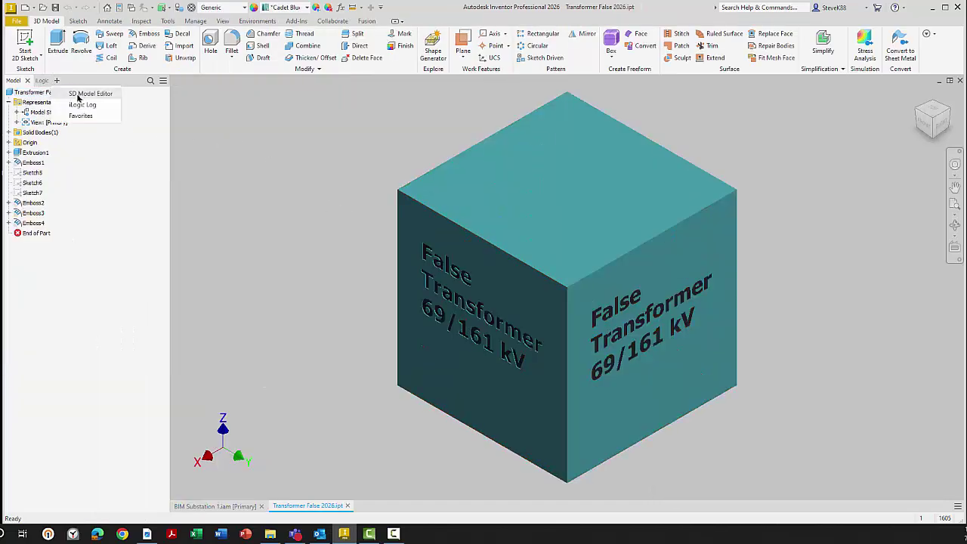
{"action": "left_click", "coordinate": [80, 94]}
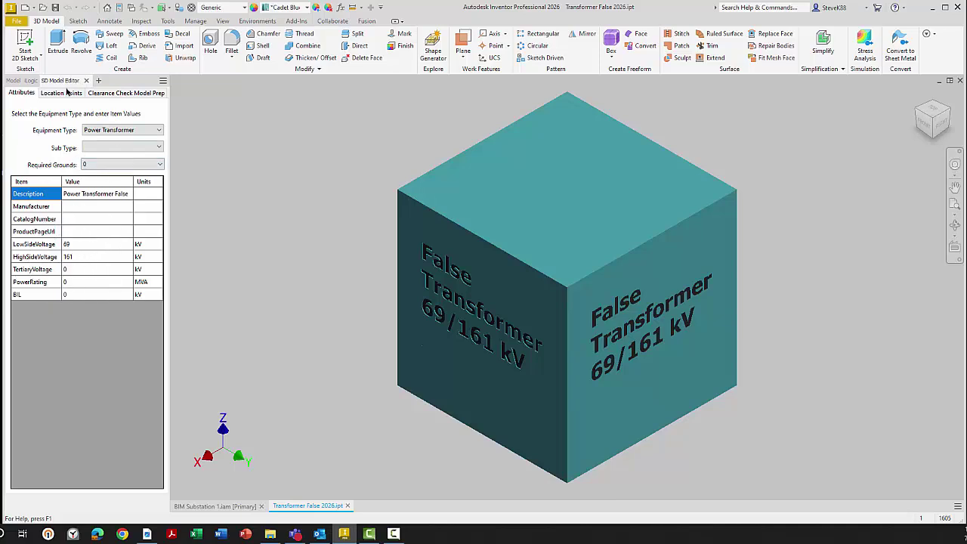
{"action": "left_click", "coordinate": [94, 94]}
{"action": "left_click", "coordinate": [71, 94]}
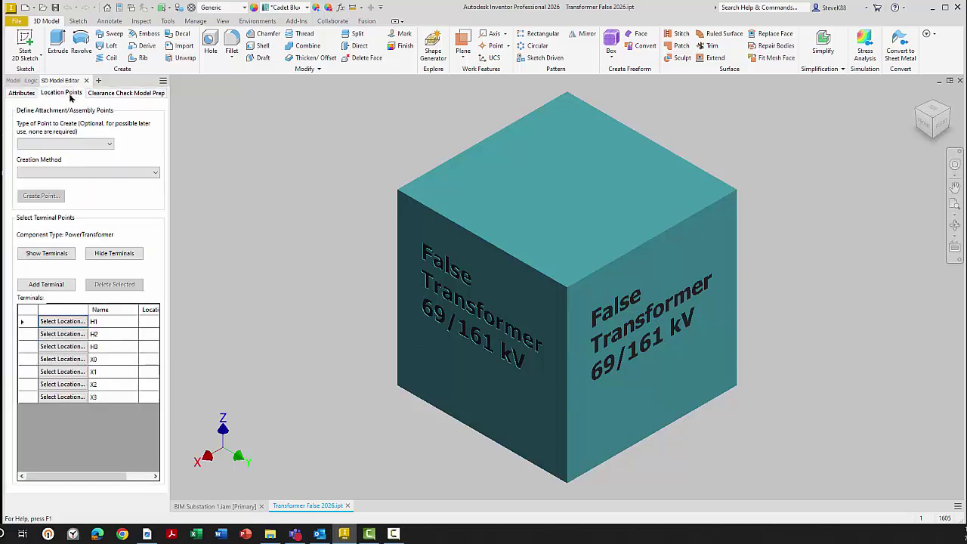
{"action": "left_click", "coordinate": [22, 94]}
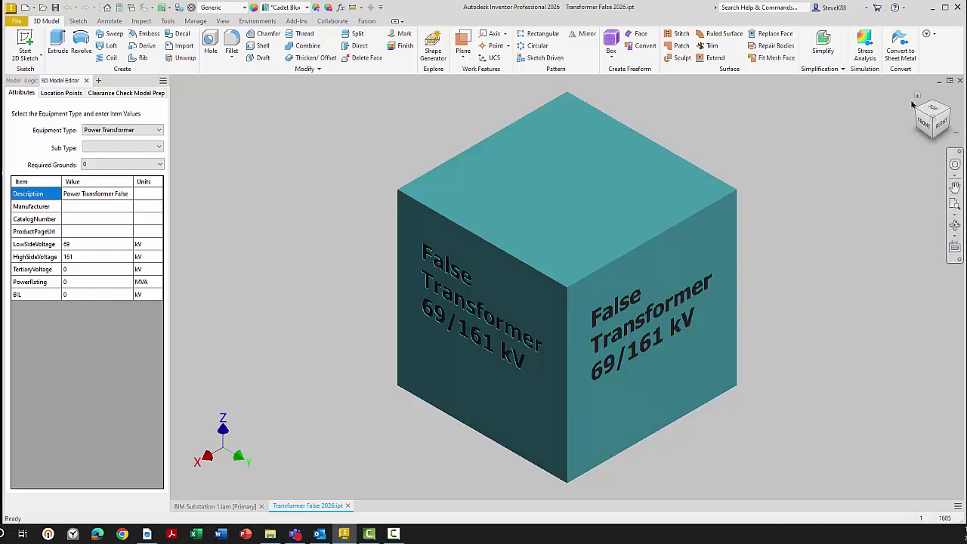
{"action": "left_click", "coordinate": [959, 81]}
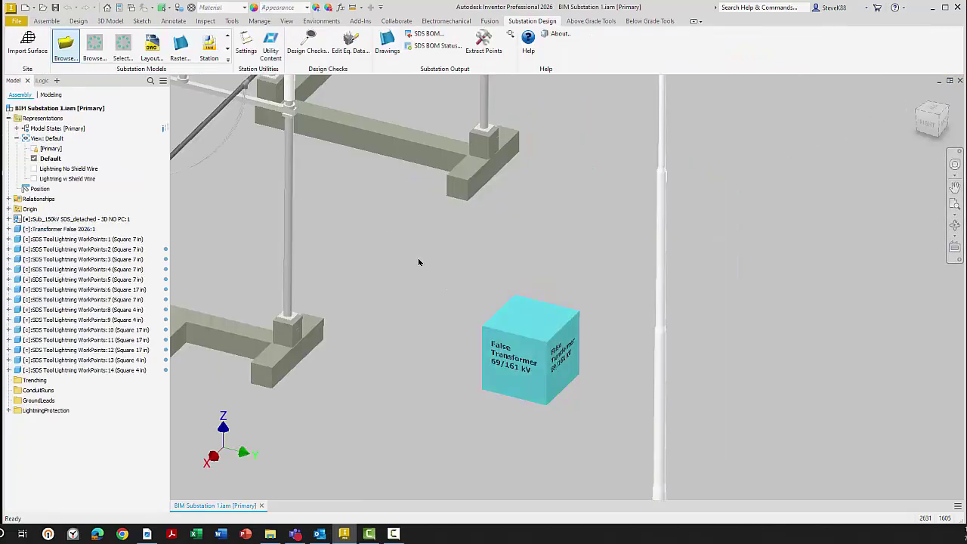
{"action": "left_click", "coordinate": [348, 53]}
{"action": "left_click", "coordinate": [500, 387]}
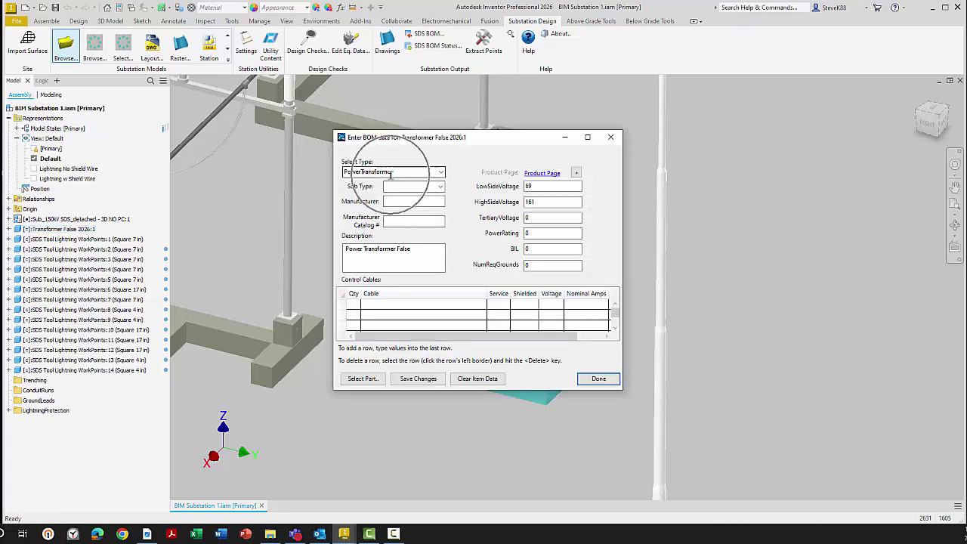
{"action": "left_click", "coordinate": [544, 189]}
{"action": "left_click", "coordinate": [540, 201]}
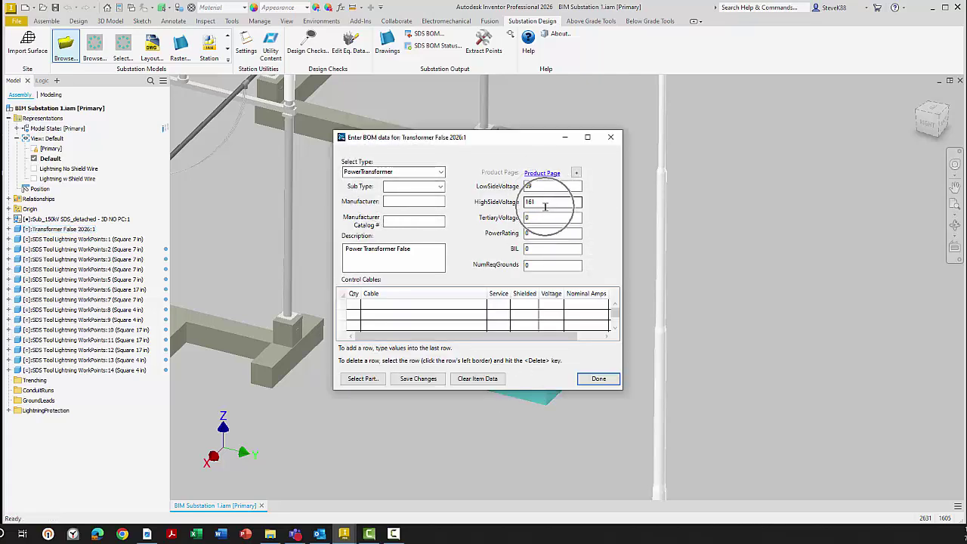
{"action": "left_click", "coordinate": [598, 380]}
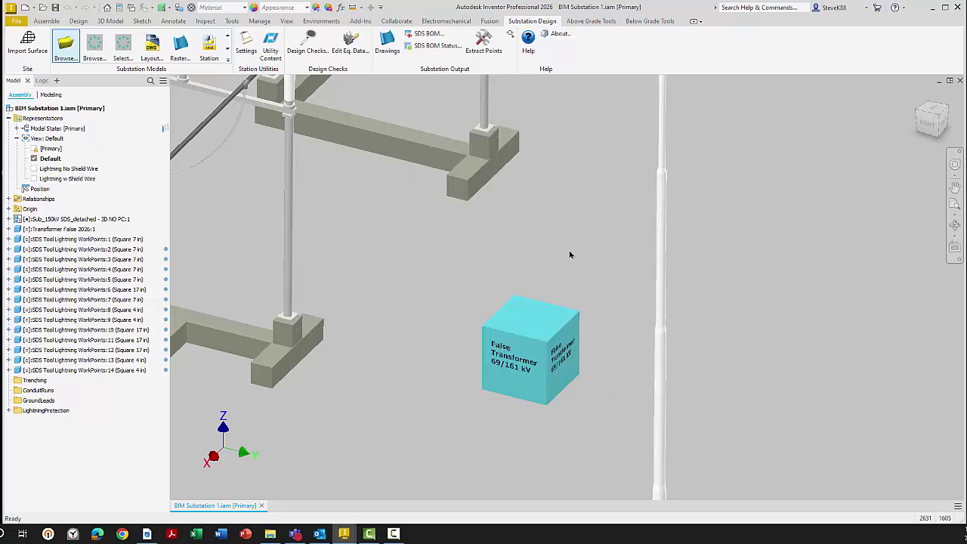
Step: Zoom out and orbit to an angled view of the whole substation, then launch Design Checks
{"action": "scroll", "coordinate": [574, 253], "scroll_direction": "down", "scroll_amount": 6}
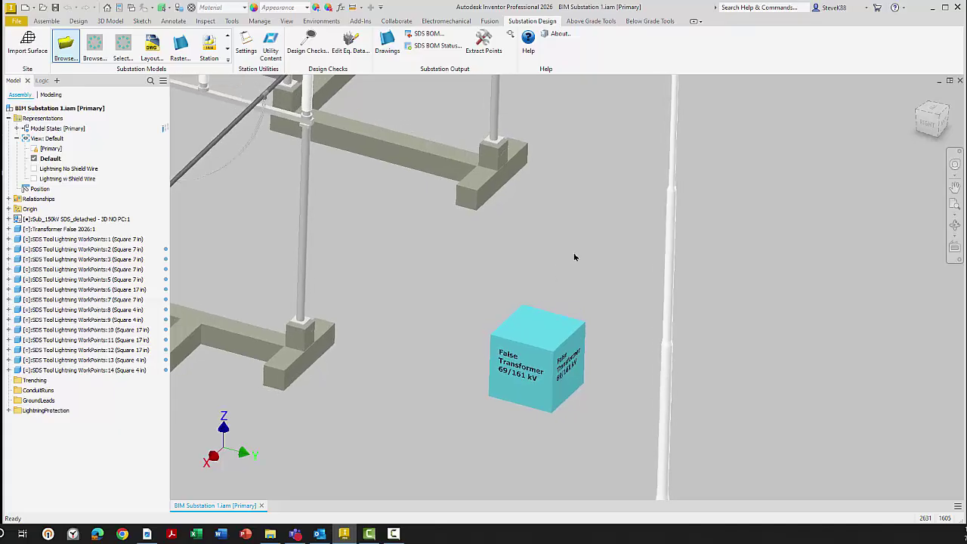
{"action": "scroll", "coordinate": [574, 257], "scroll_direction": "down", "scroll_amount": 8}
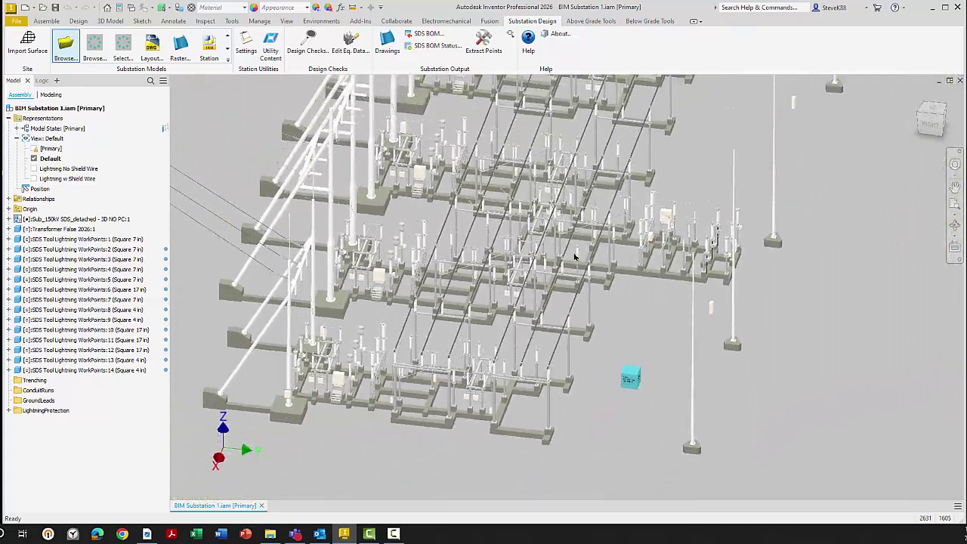
{"action": "middle_click_drag", "start_coordinate": [574, 257], "coordinate": [403, 134], "text": "shift"}
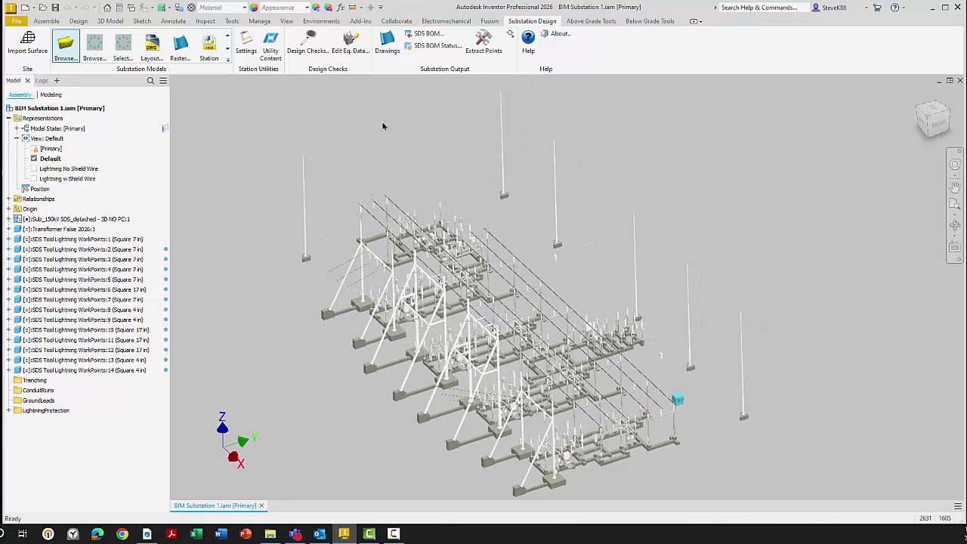
{"action": "left_click", "coordinate": [310, 51]}
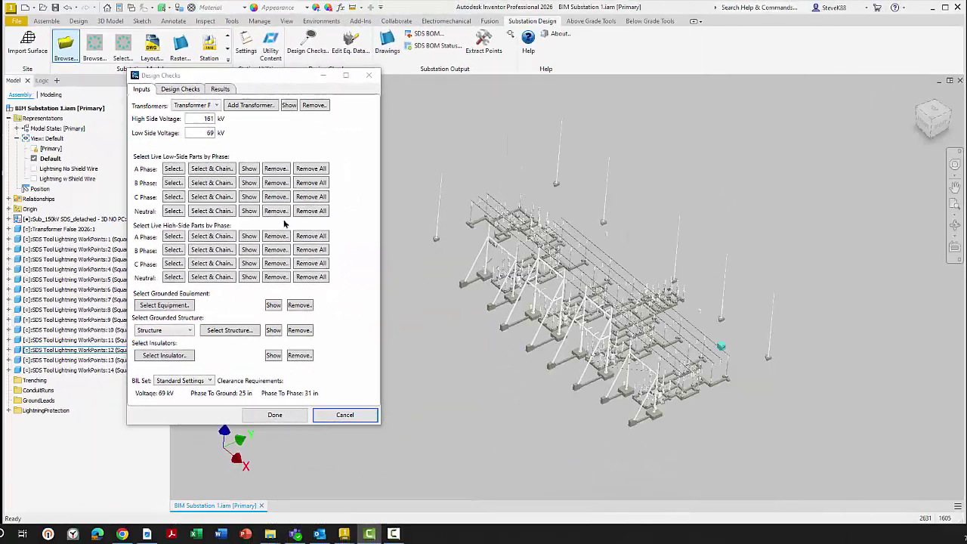
Step: Run the Phase to Ground Clearance check from the list of geometry checks
{"action": "left_click", "coordinate": [189, 92]}
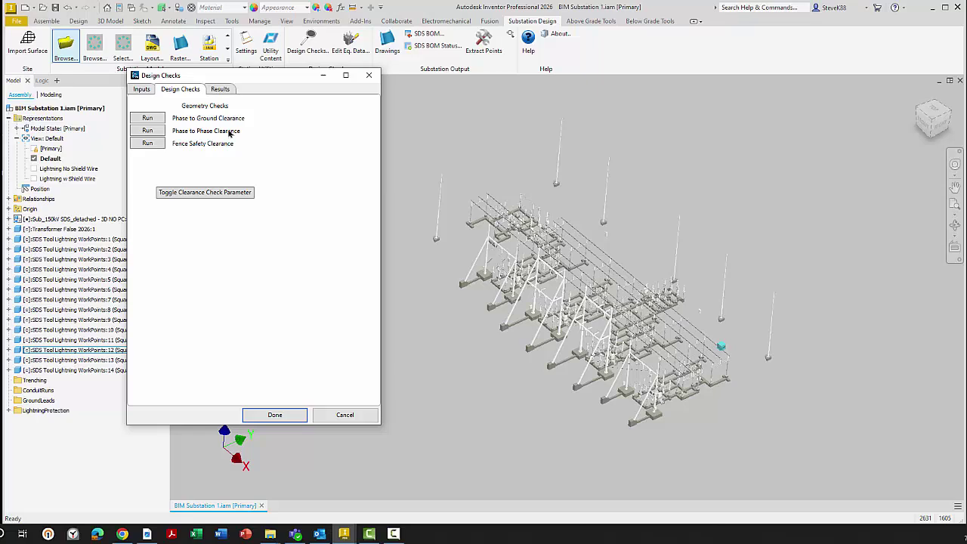
{"action": "key", "text": "ctrl"}
{"action": "left_click", "coordinate": [148, 118]}
{"action": "left_click", "coordinate": [148, 118]}
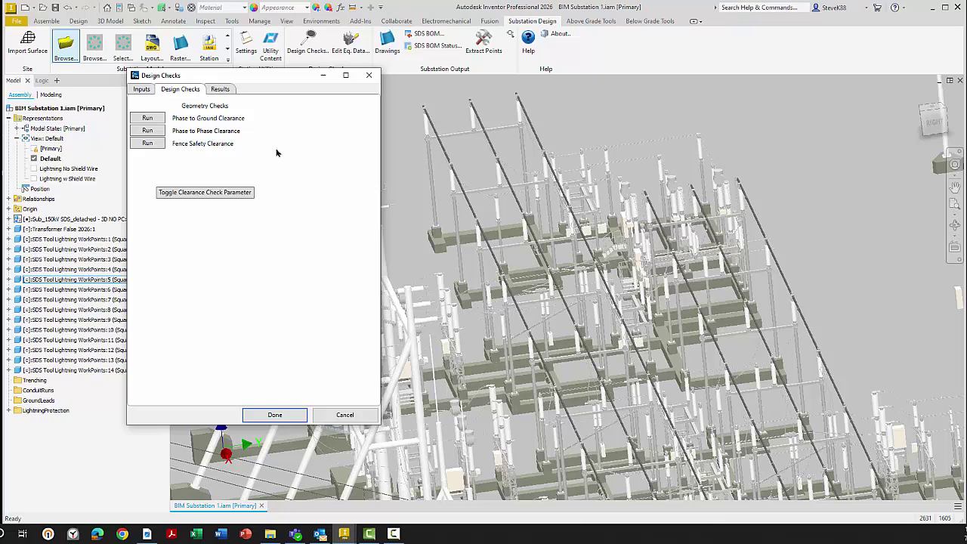
Step: Widen the Results table to show Comments and display the first result's parts 7908877 and 7321097
{"action": "left_click", "coordinate": [221, 90]}
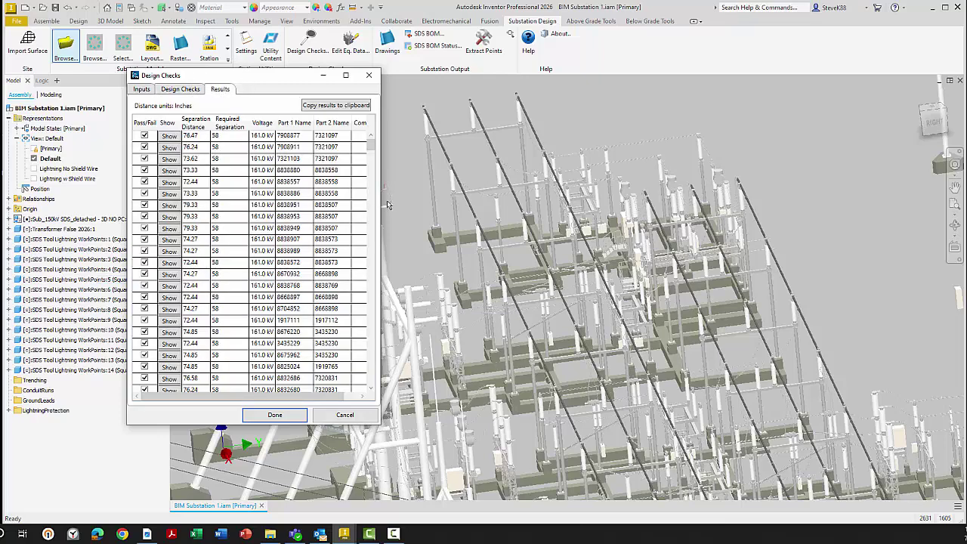
{"action": "left_click_drag", "start_coordinate": [380, 205], "coordinate": [508, 218]}
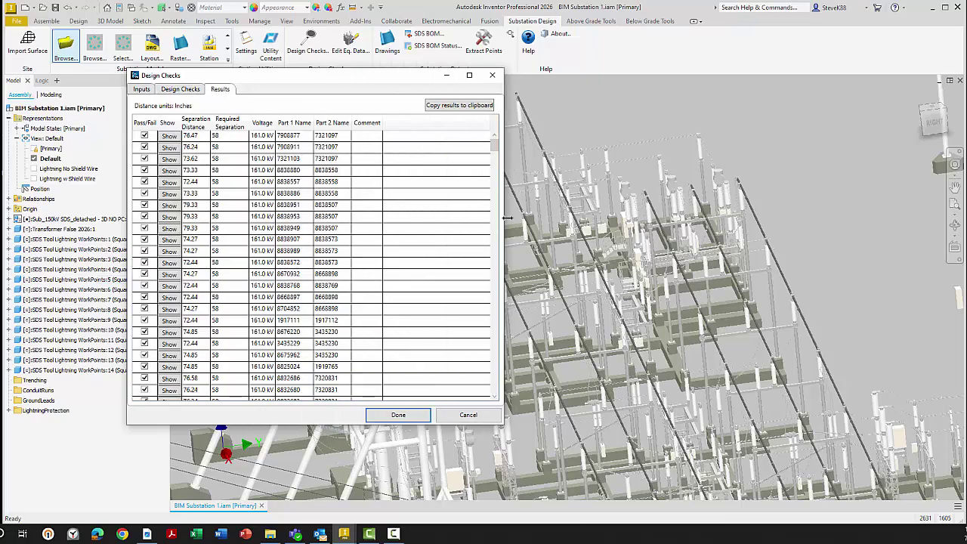
{"action": "left_click", "coordinate": [270, 138]}
{"action": "left_click", "coordinate": [229, 138]}
{"action": "left_click", "coordinate": [163, 137]}
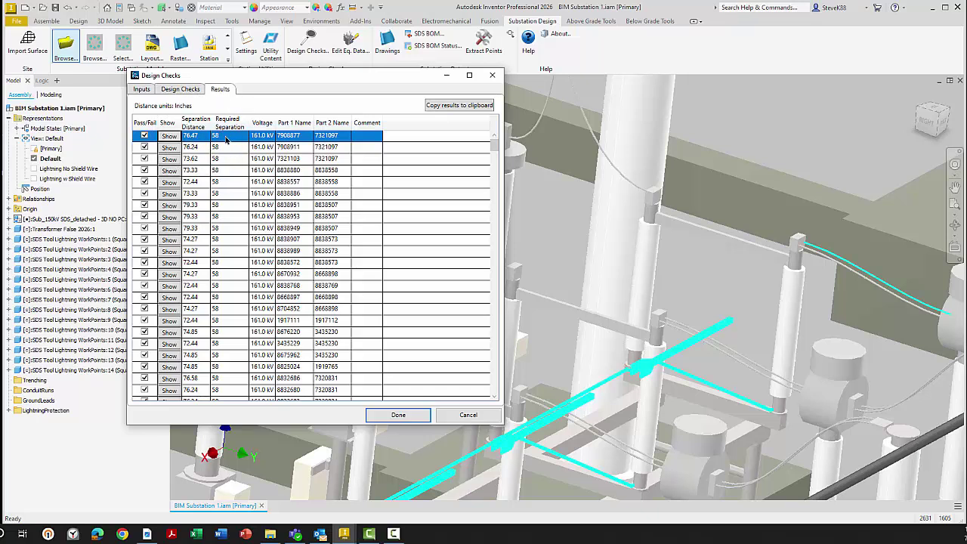
Step: Sort failing results first and show each of the three 15.14-inch clearances in the model
{"action": "left_click", "coordinate": [142, 127]}
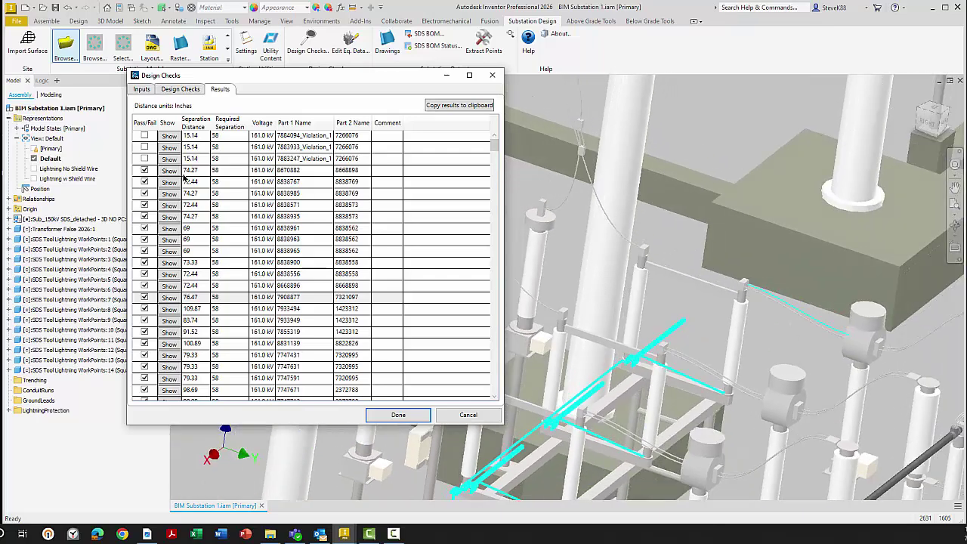
{"action": "left_click", "coordinate": [172, 137]}
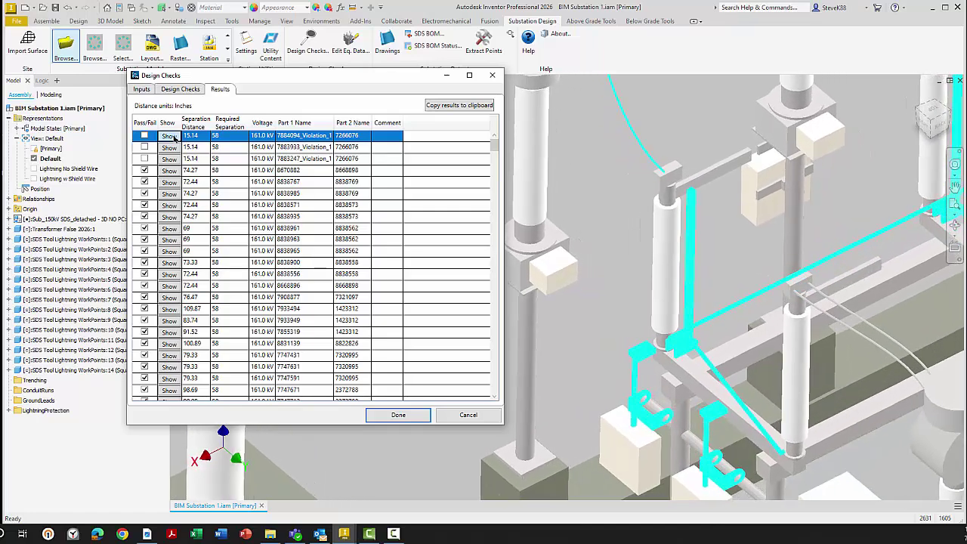
{"action": "left_click", "coordinate": [169, 147]}
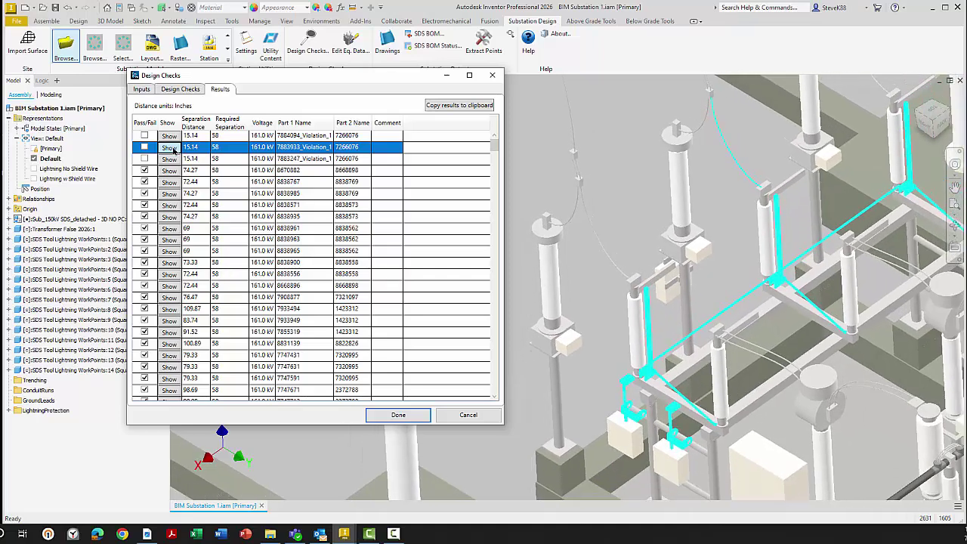
{"action": "left_click", "coordinate": [170, 159]}
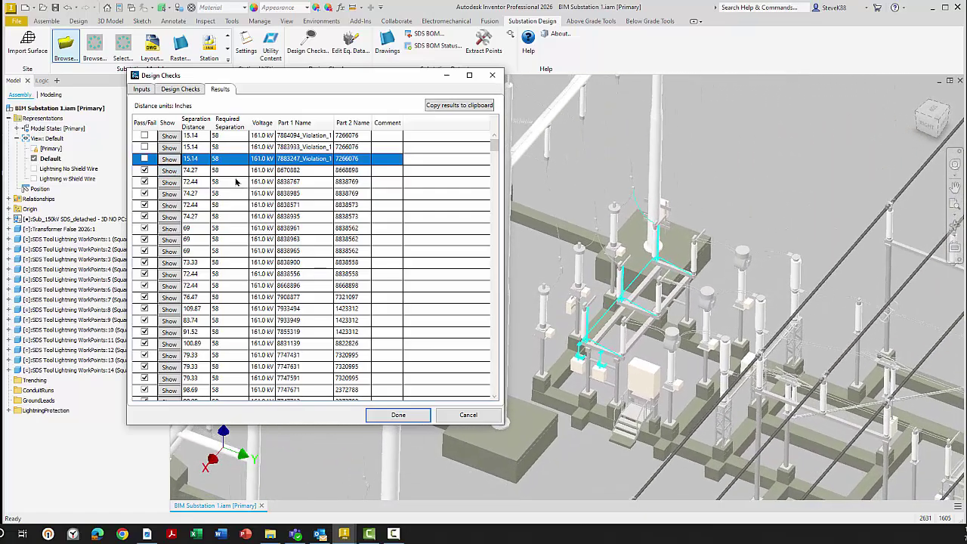
Step: Sort by separation distance, show the 62.77-inch clearance, and copy all results to the clipboard
{"action": "left_click", "coordinate": [196, 126]}
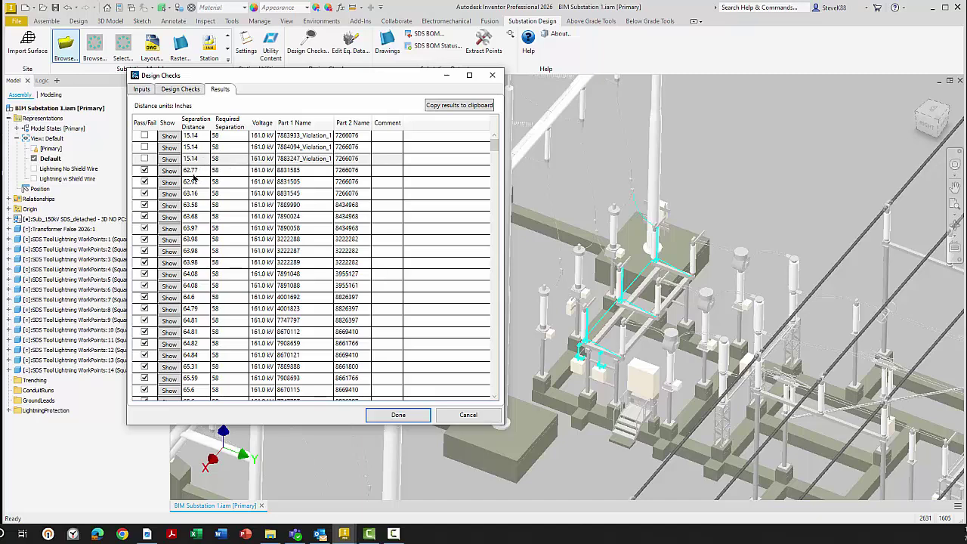
{"action": "left_click", "coordinate": [170, 174]}
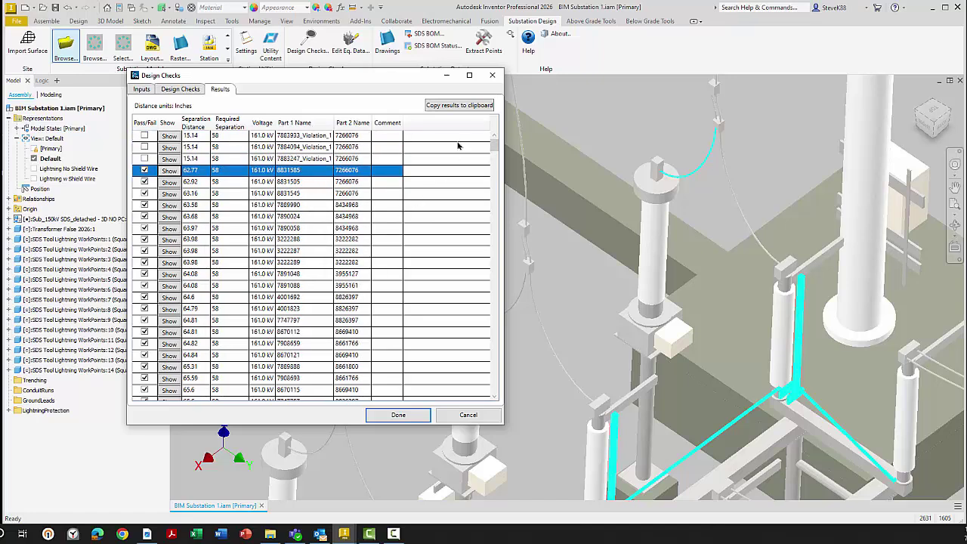
{"action": "left_click", "coordinate": [470, 105]}
Step: Close the phase-to-ground results and run the Phase to Phase Clearance check
{"action": "left_click", "coordinate": [399, 415]}
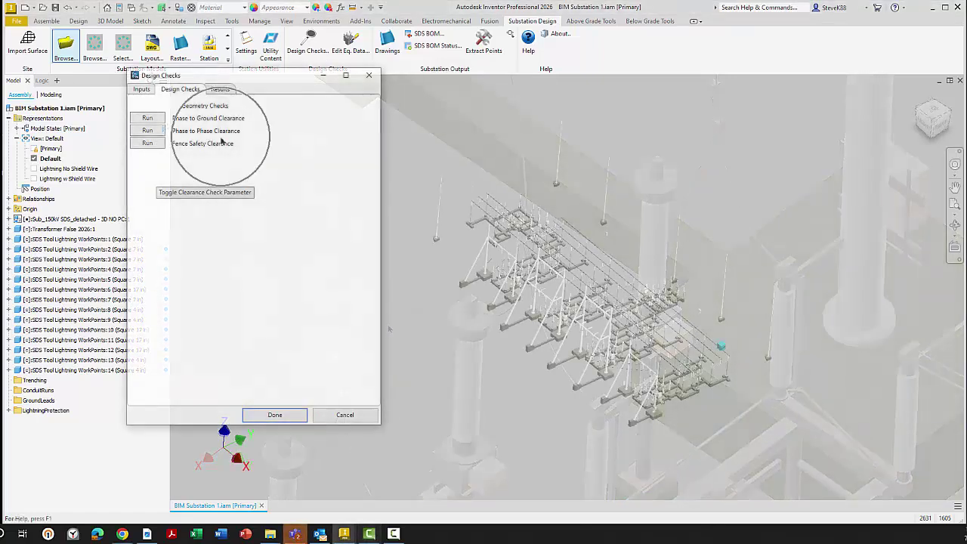
{"action": "left_click", "coordinate": [155, 131]}
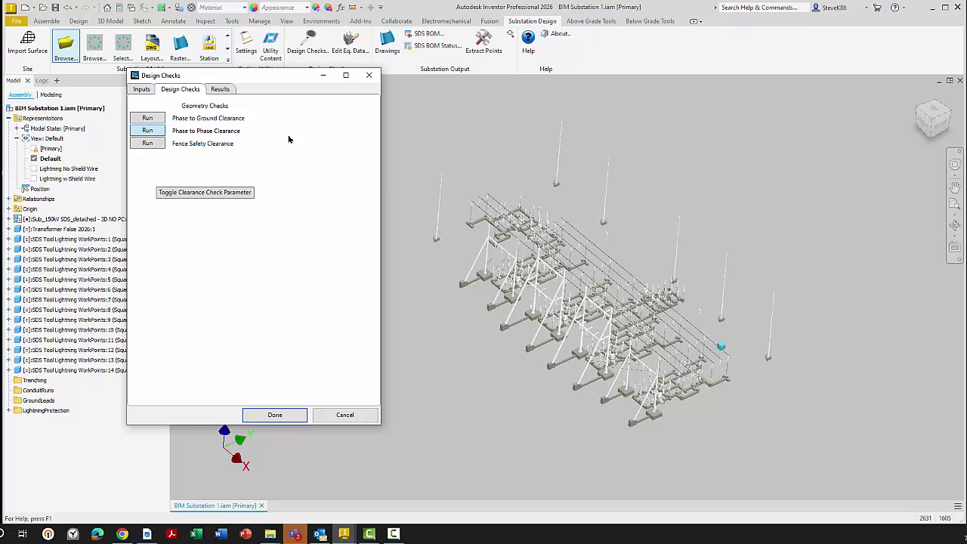
{"action": "left_click", "coordinate": [238, 128]}
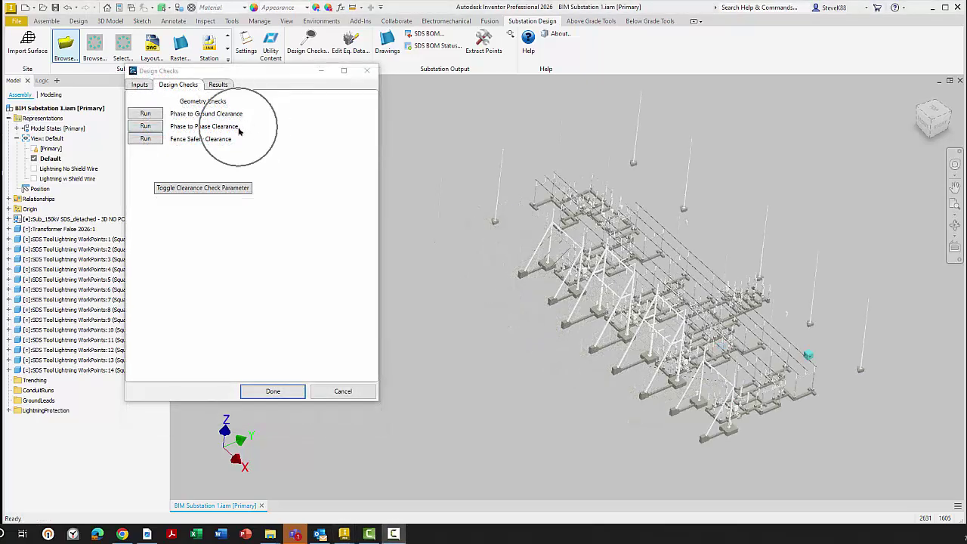
Step: Sort the phase-to-phase results smallest first and show the 77.42-inch clearance in the model
{"action": "left_click", "coordinate": [224, 86]}
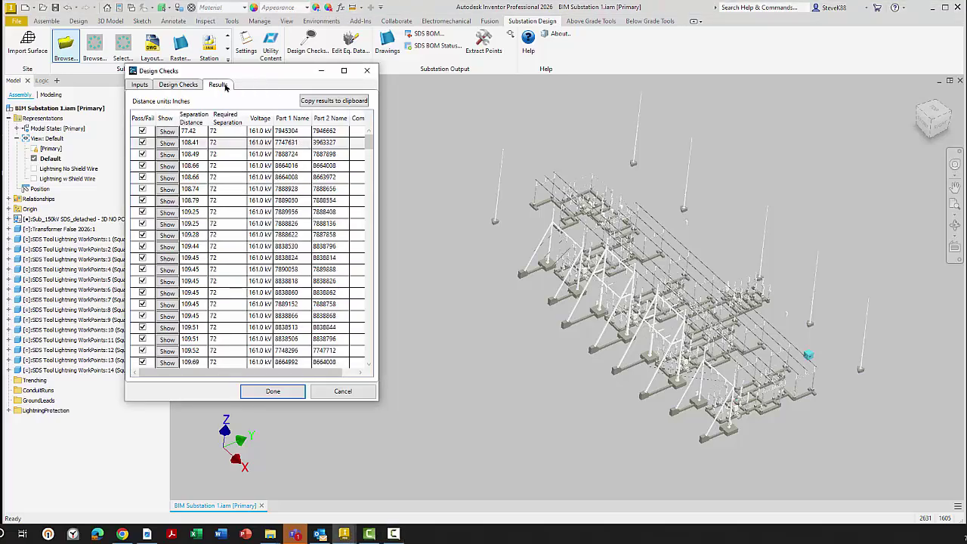
{"action": "left_click", "coordinate": [193, 118]}
{"action": "left_click", "coordinate": [193, 118]}
{"action": "left_click", "coordinate": [168, 132]}
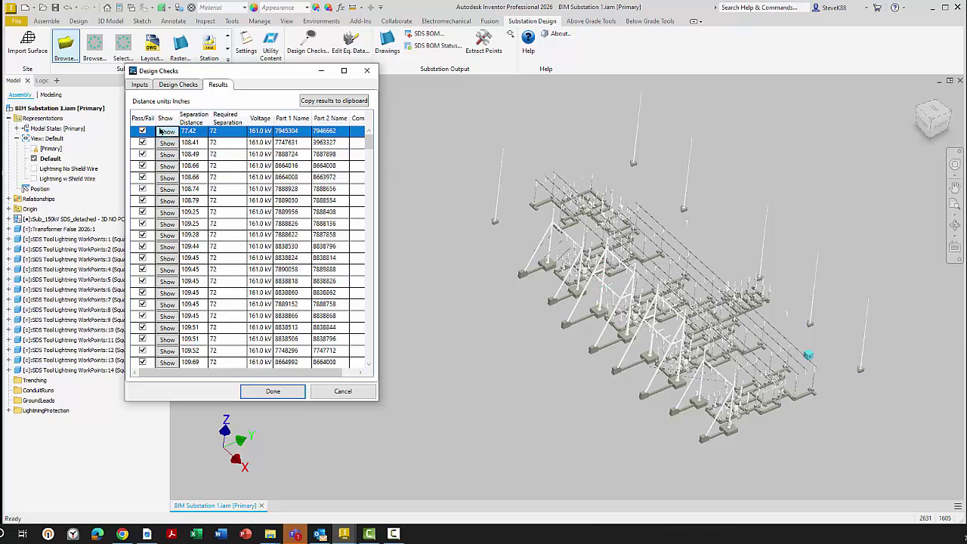
{"action": "left_click", "coordinate": [16, 23]}
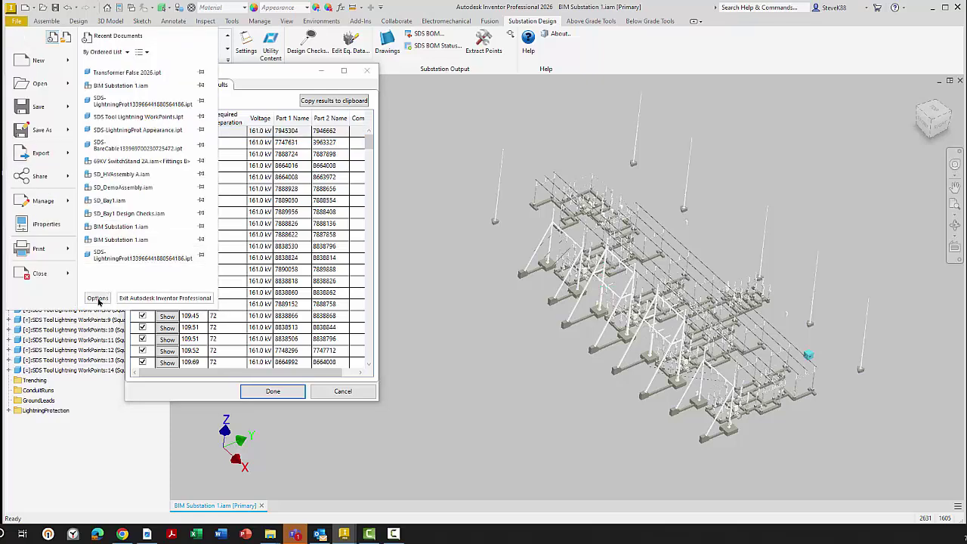
Step: Check Application Options, copy the first 77.42-inch result row, and move the results window right
{"action": "left_click", "coordinate": [98, 297]}
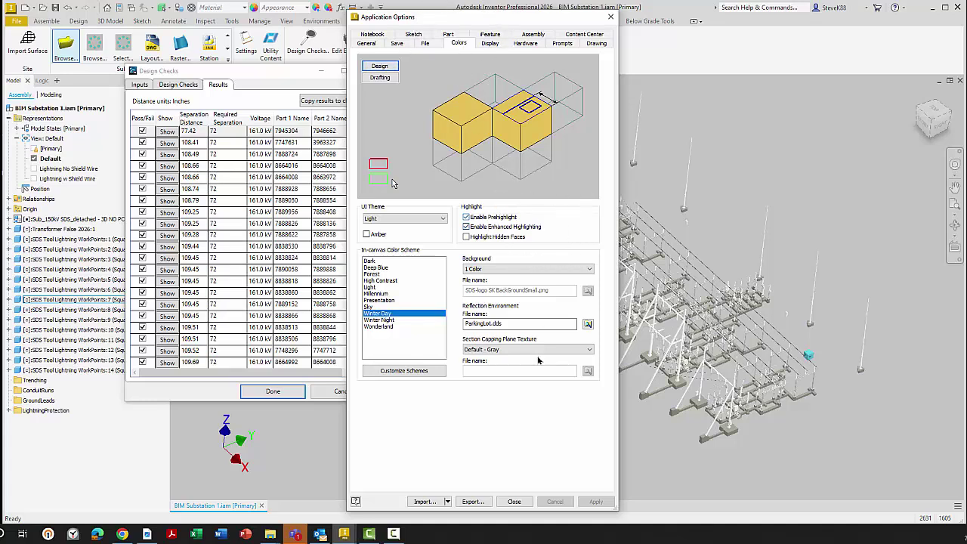
{"action": "left_click", "coordinate": [514, 501]}
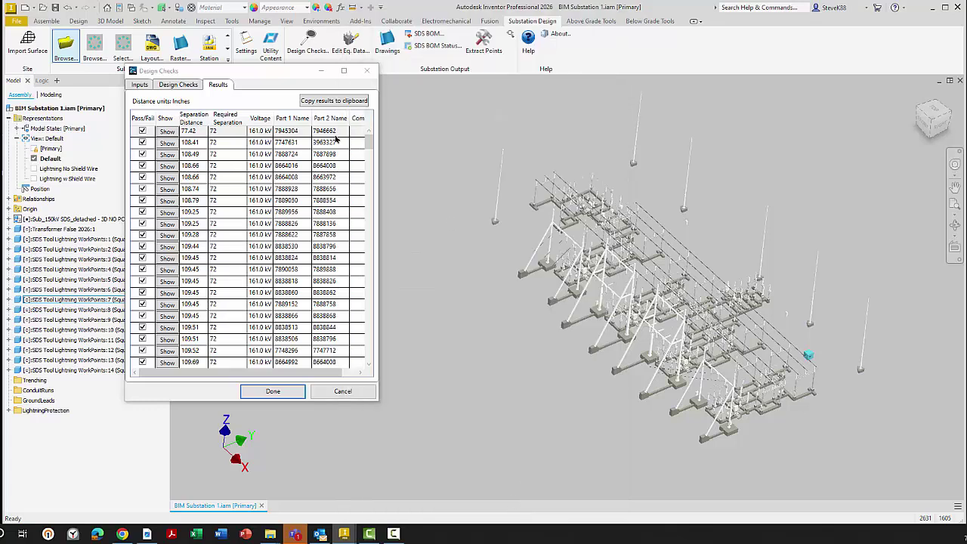
{"action": "left_click", "coordinate": [291, 132]}
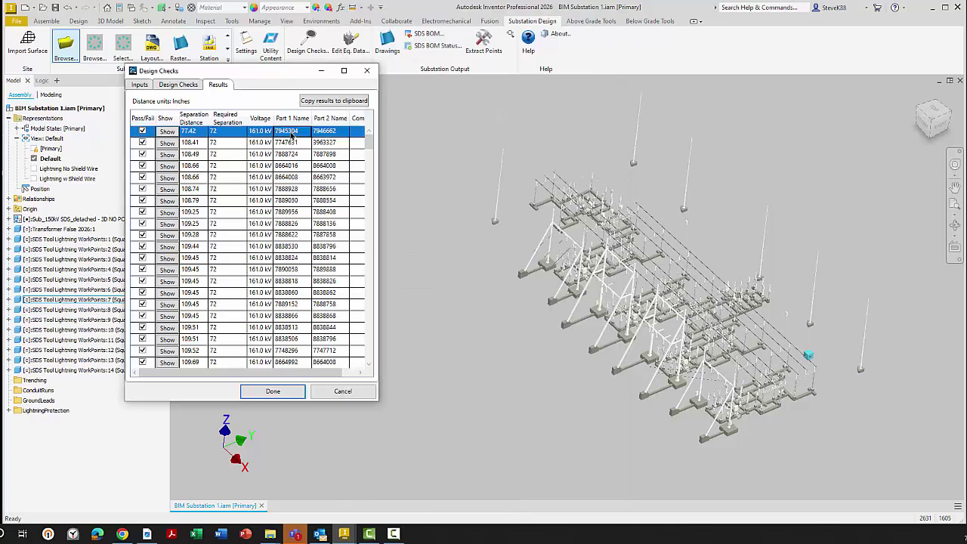
{"action": "right_click", "coordinate": [299, 131]}
{"action": "left_click", "coordinate": [321, 135]}
{"action": "left_click_drag", "start_coordinate": [262, 74], "coordinate": [332, 112]}
Step: Search the model tree for part 7945304 and use Find in Window to locate it
{"action": "left_click", "coordinate": [87, 88]}
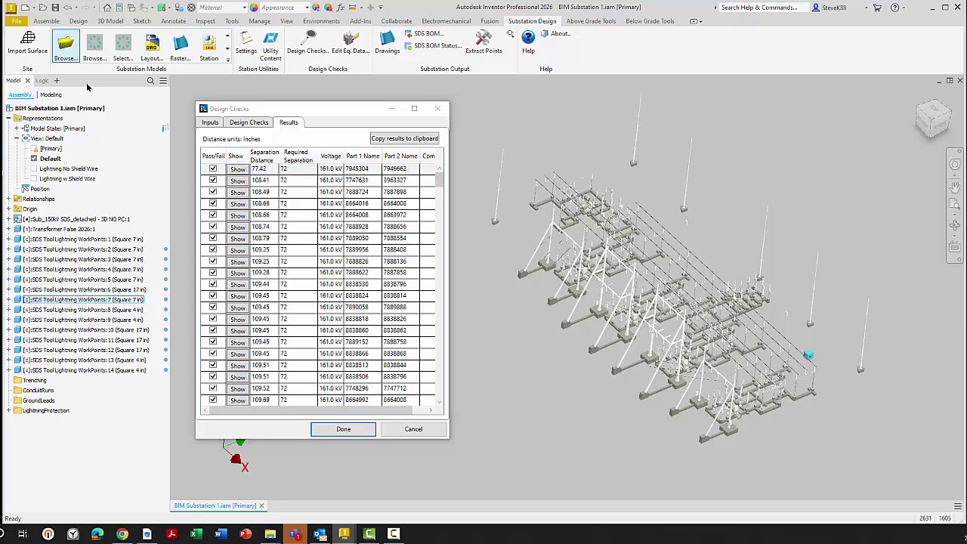
{"action": "left_click", "coordinate": [150, 80]}
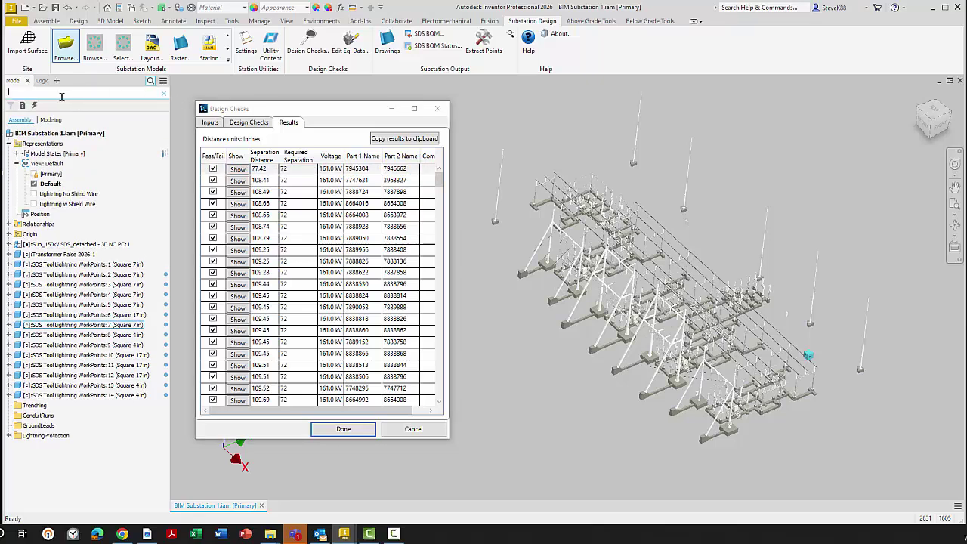
{"action": "key", "text": "ctrl+v"}
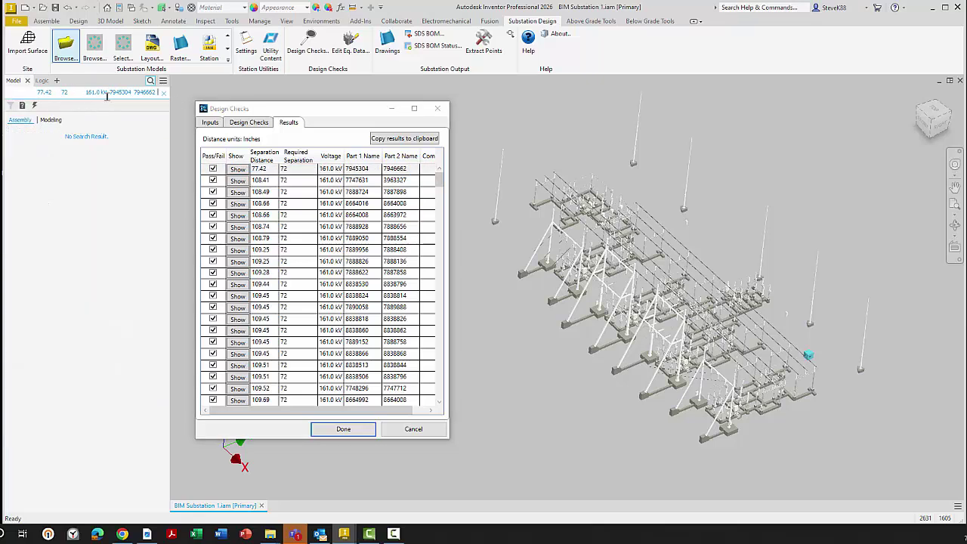
{"action": "key", "text": "ctrl+a"}
{"action": "type", "text": "7945304"}
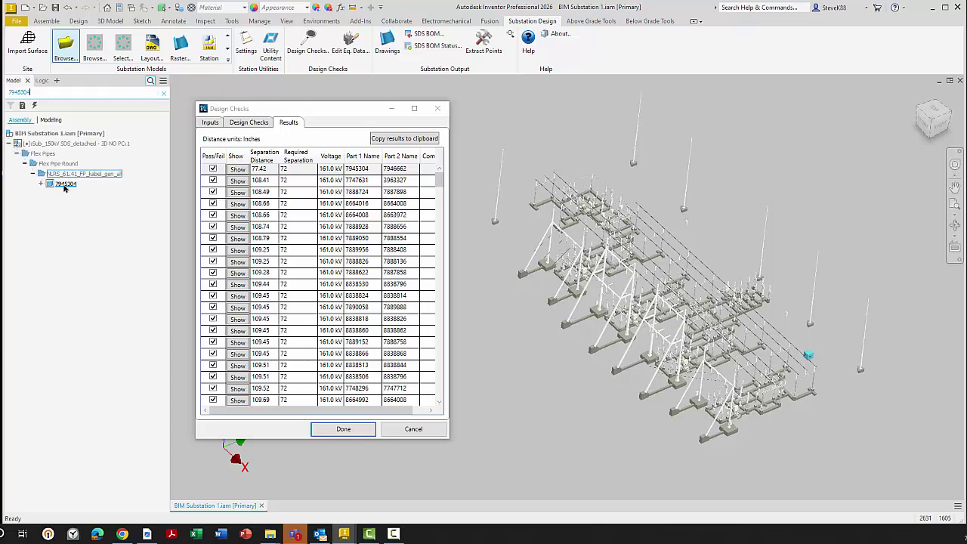
{"action": "right_click", "coordinate": [65, 187]}
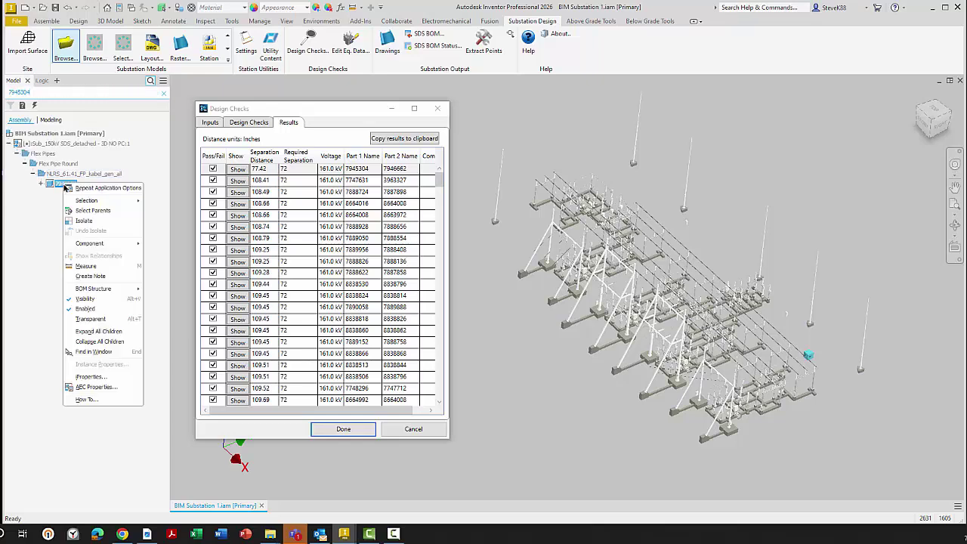
{"action": "left_click", "coordinate": [93, 352]}
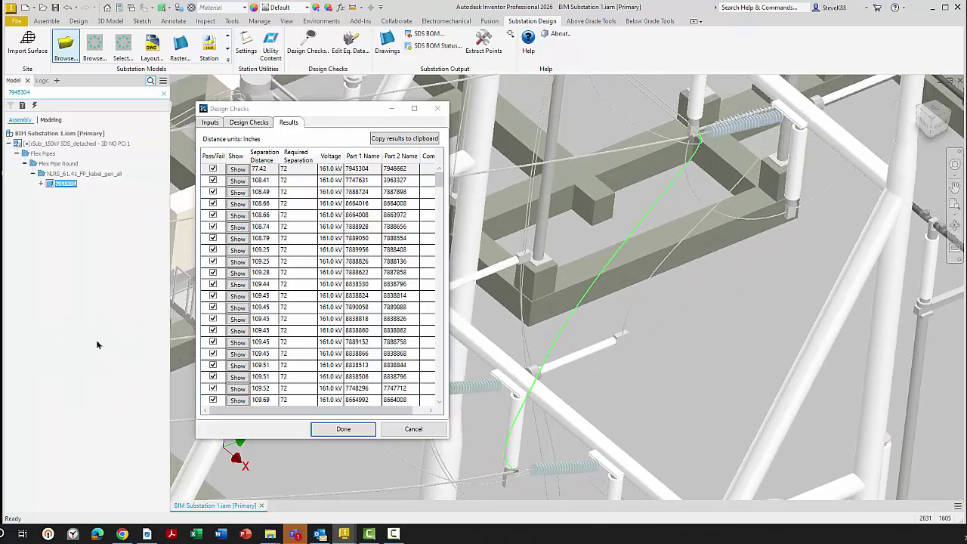
Step: Show the 77.42- and 108.41-inch clearances in the model and copy all results to the clipboard
{"action": "left_click", "coordinate": [238, 169]}
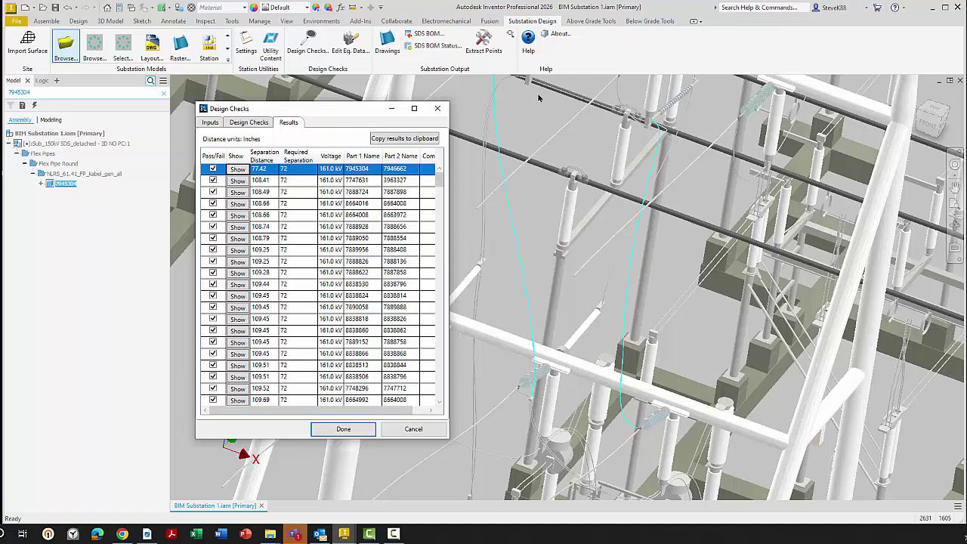
{"action": "middle_click_drag", "start_coordinate": [520, 231], "coordinate": [629, 286]}
{"action": "scroll", "coordinate": [630, 285], "scroll_direction": "down", "scroll_amount": 5}
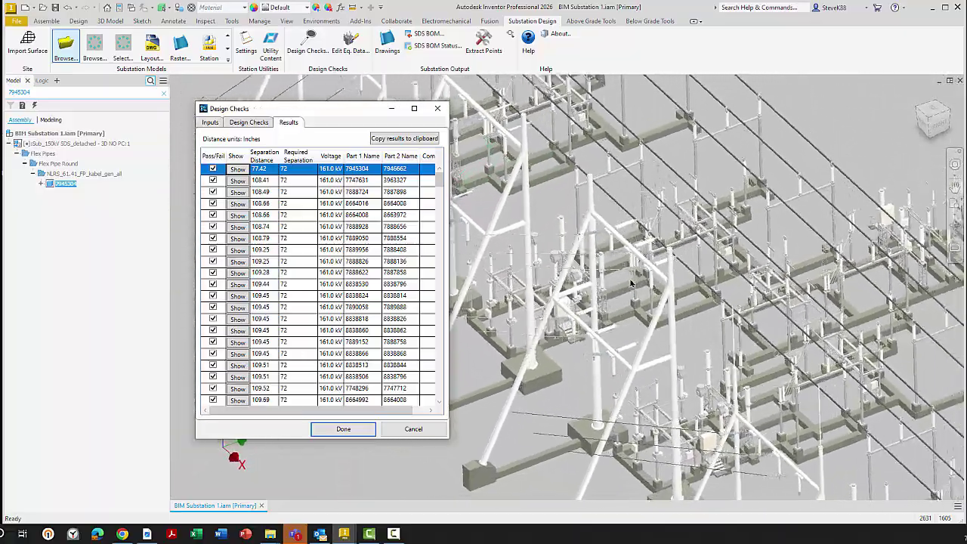
{"action": "middle_click_drag", "start_coordinate": [632, 283], "coordinate": [518, 266], "text": "shift"}
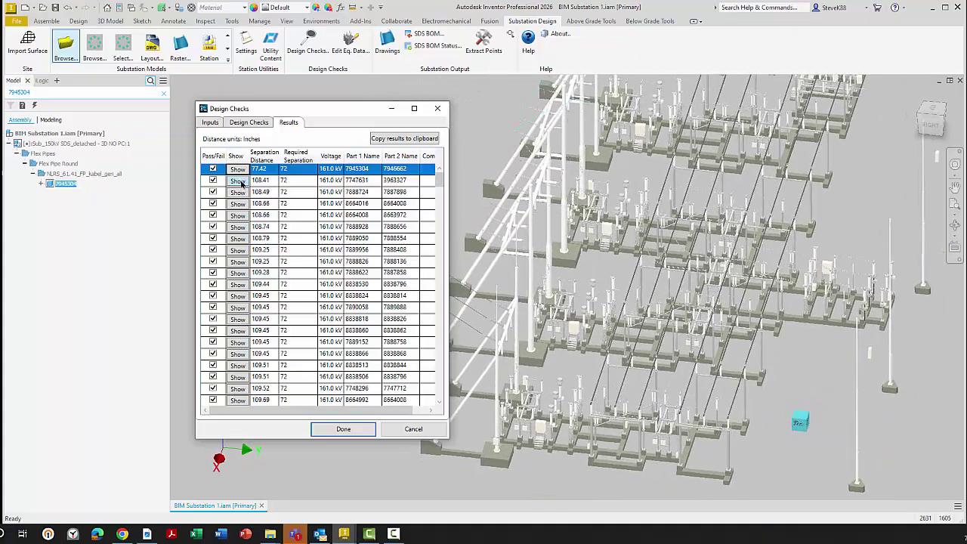
{"action": "left_click", "coordinate": [239, 182]}
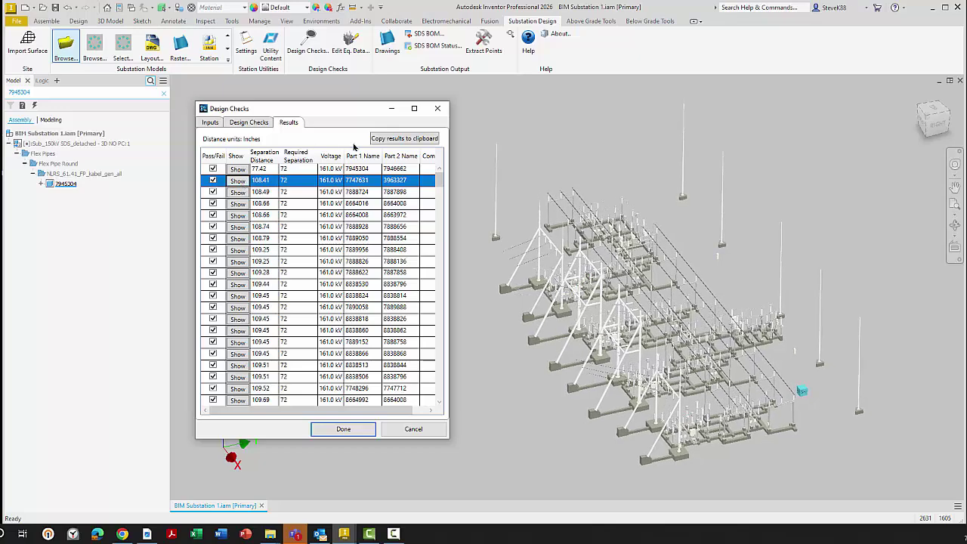
{"action": "left_click", "coordinate": [381, 139]}
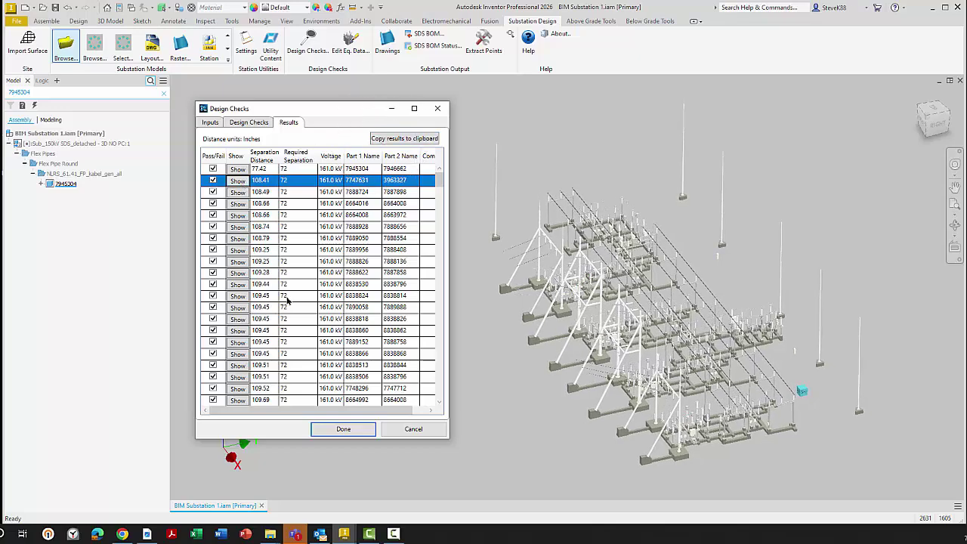